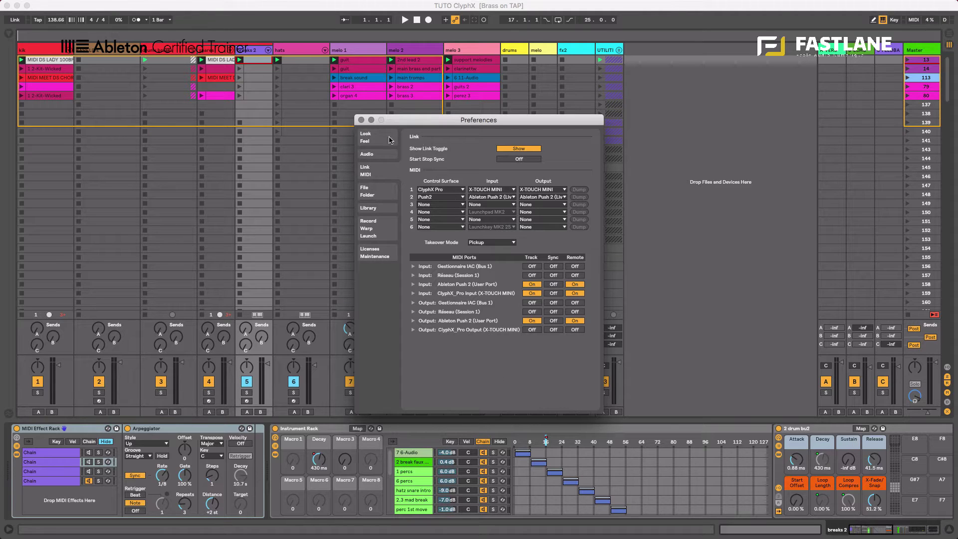
- Close the preferences, switch to Finder and examine the ClyphX Pro Setup v1.0.6 and ClyphX v2.5.9 folders, including the latter's ClyphX subfolder
left_click(361, 120)
key("cmd+Tab")
key("super+Tab")
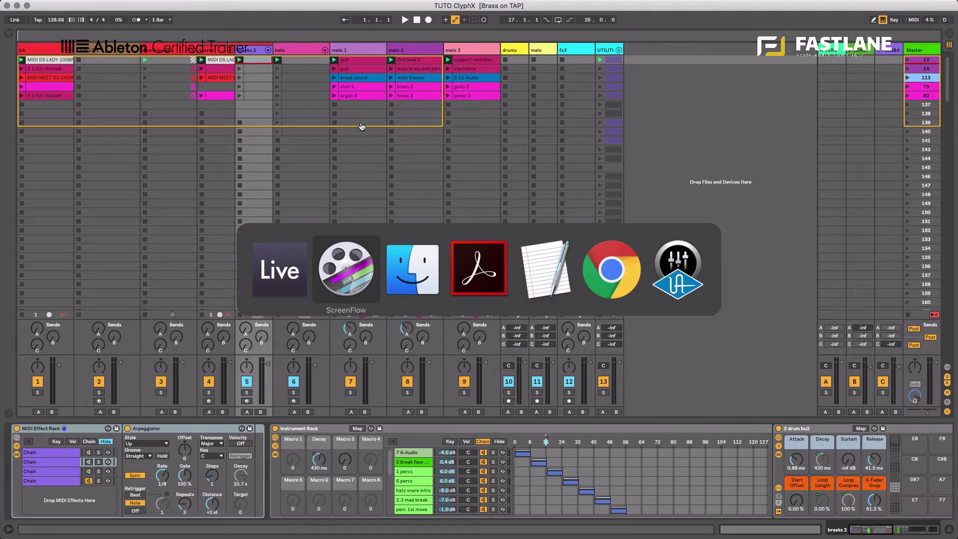
key("super+Tab")
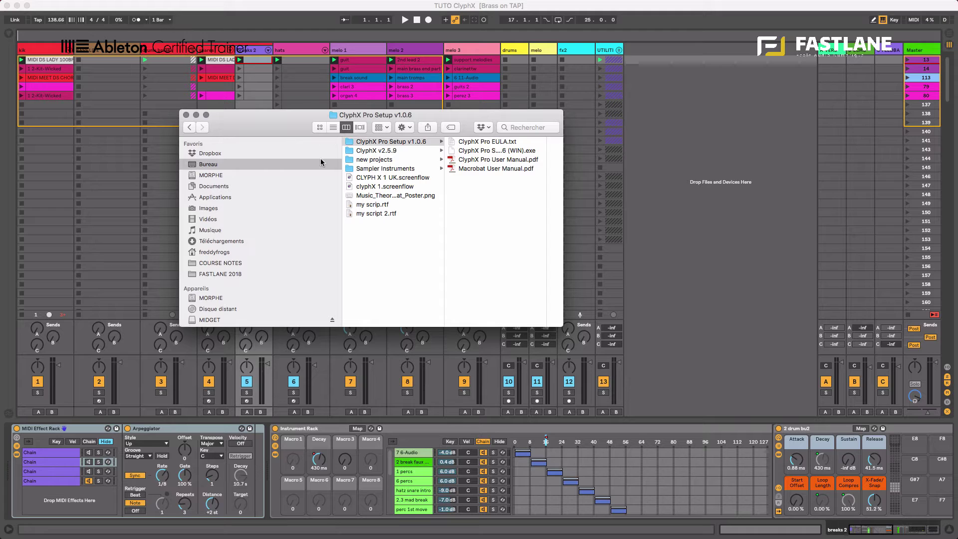
left_click(371, 152)
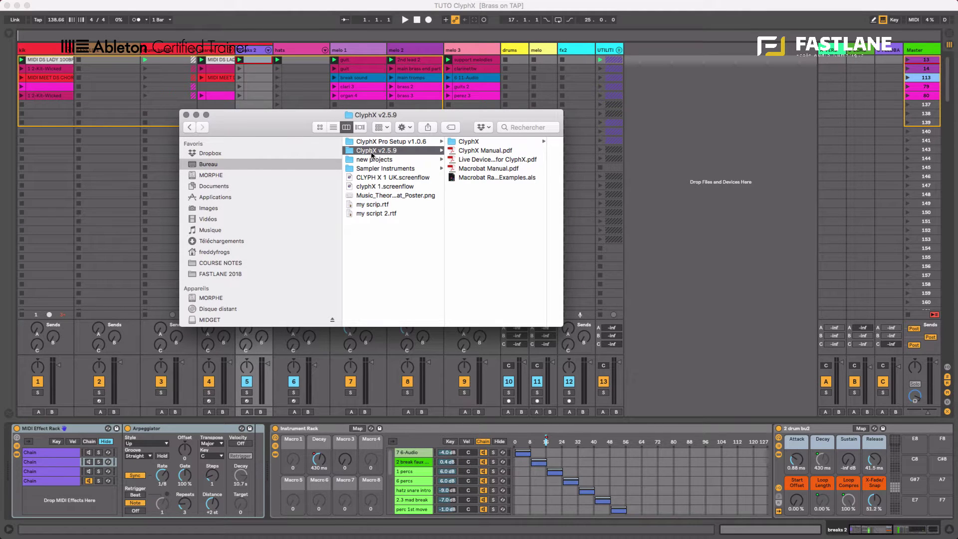
left_click(373, 141)
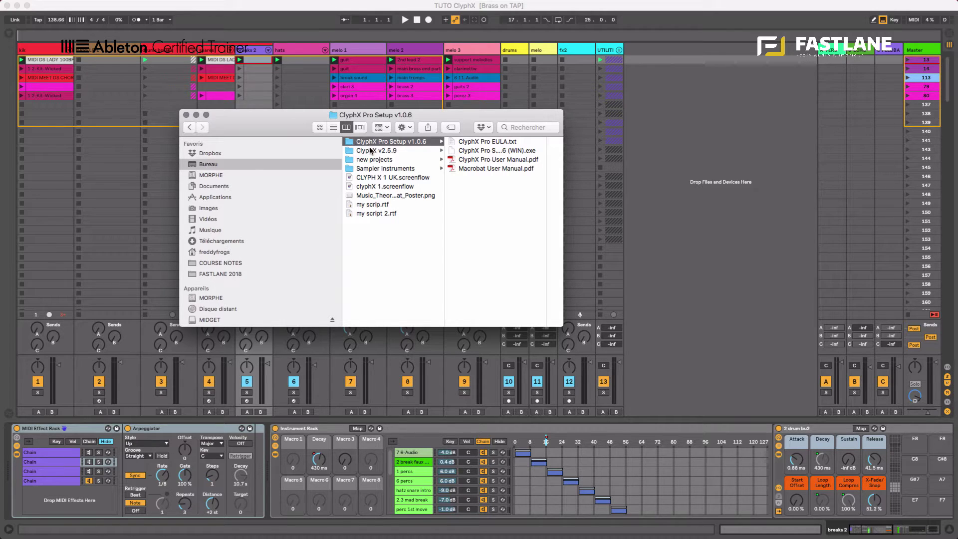
left_click(371, 150)
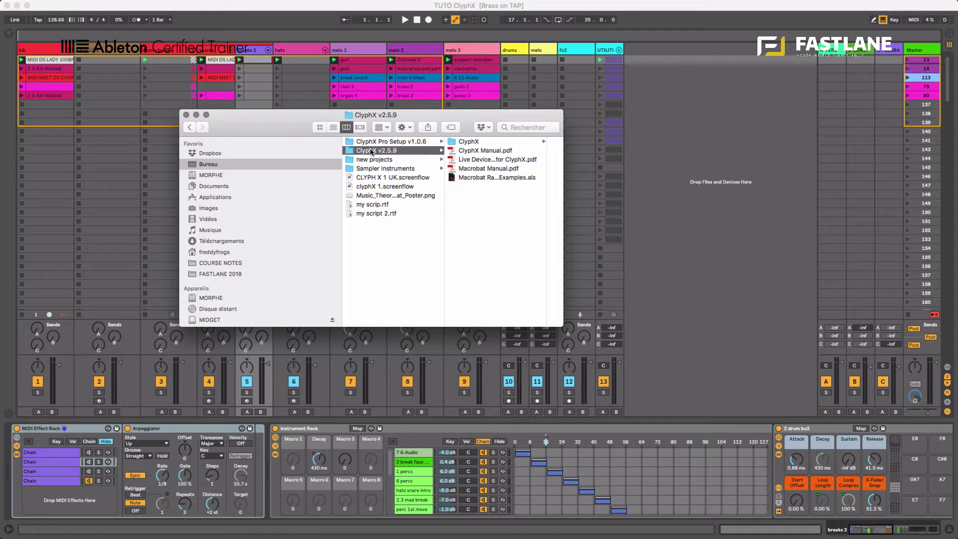
left_click(456, 141)
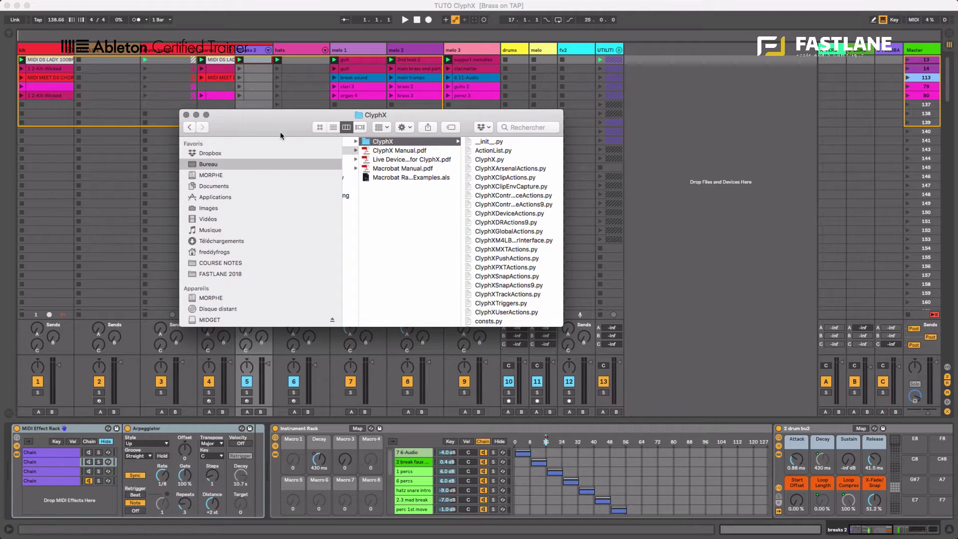
- Show the package contents of Ableton Live 10 Suite.app and open the ClyphX folder inside its MIDI Remote Scripts directory
left_click(240, 197)
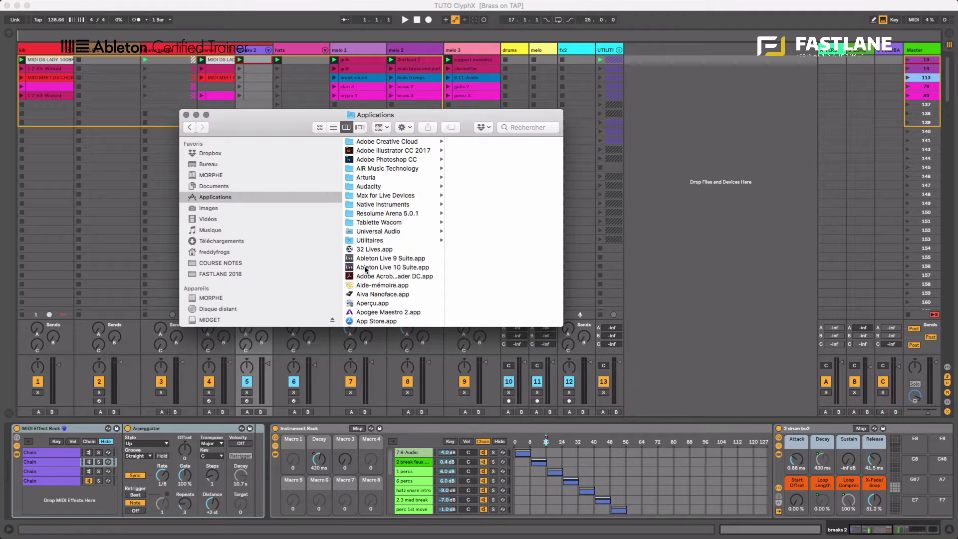
right_click(367, 267)
left_click(390, 281)
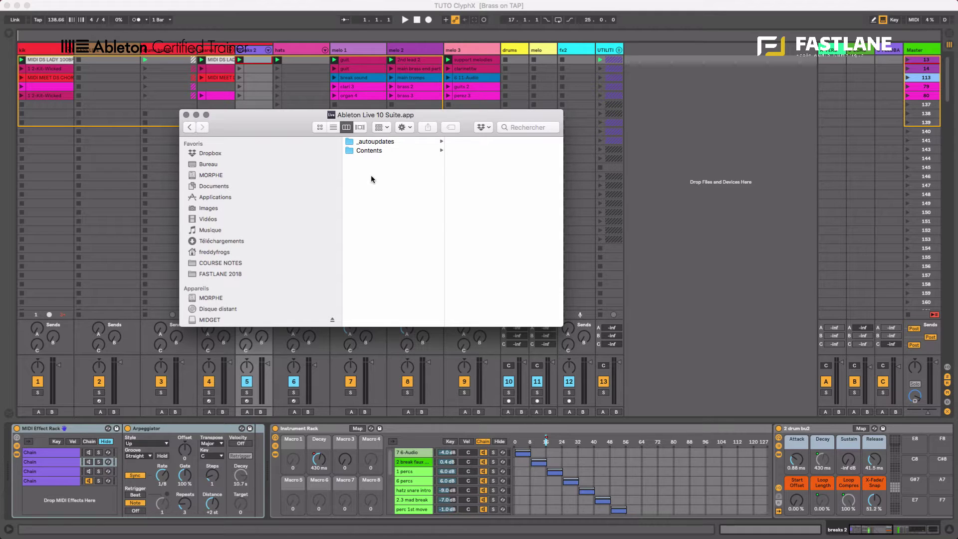
left_click(375, 150)
left_click(479, 149)
left_click(512, 232)
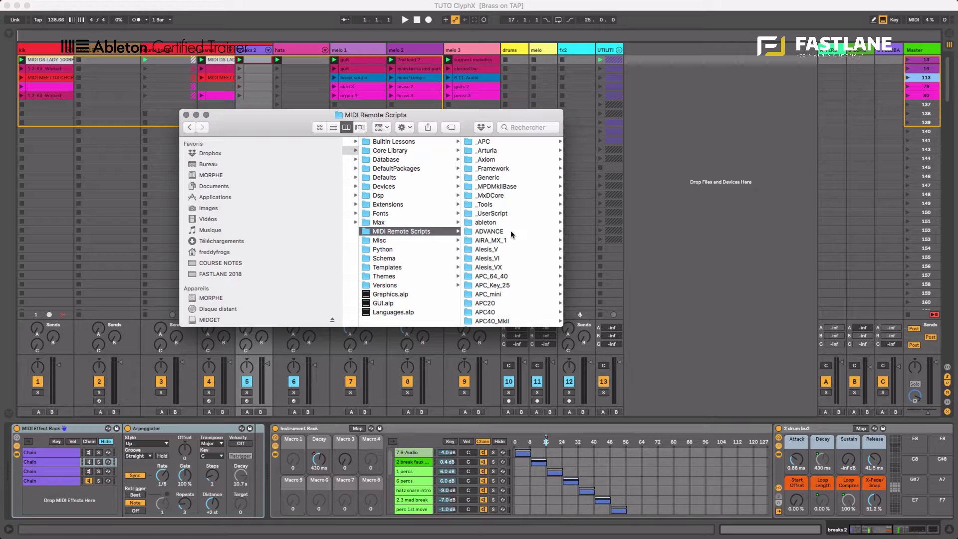
scroll(510, 230, "down", 10)
left_click(492, 223)
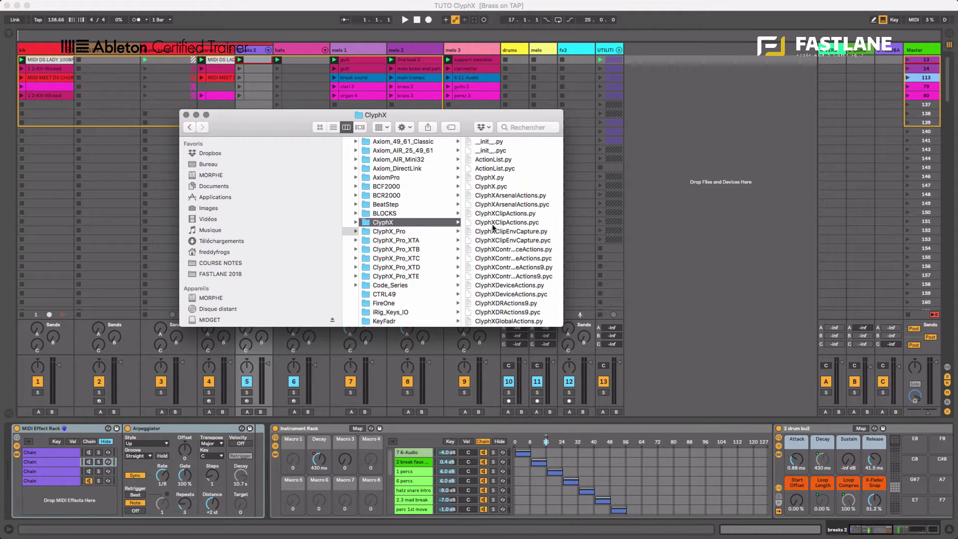
- View the ClyphX Pro Setup v1.0.6 folder on the desktop (Bureau) and return to Ableton Live
left_click(222, 165)
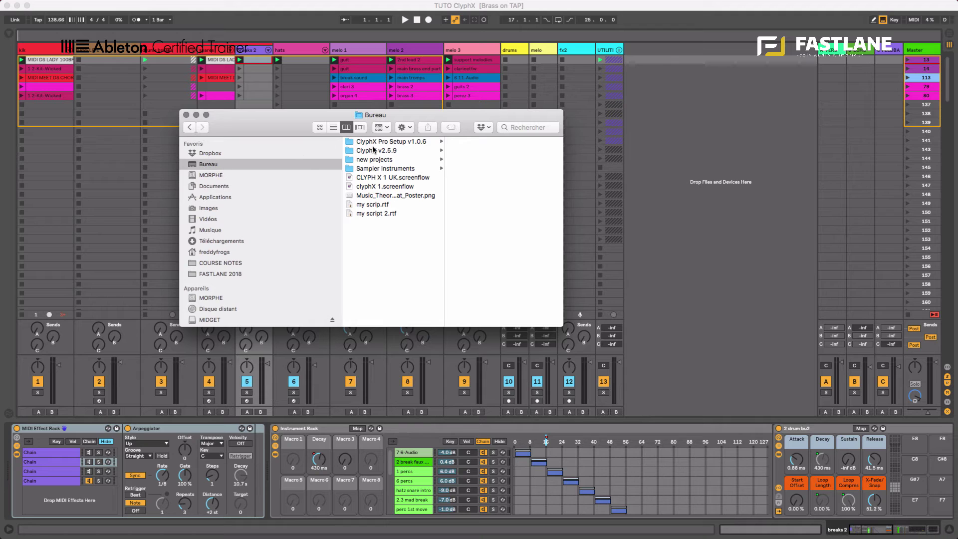
left_click(377, 142)
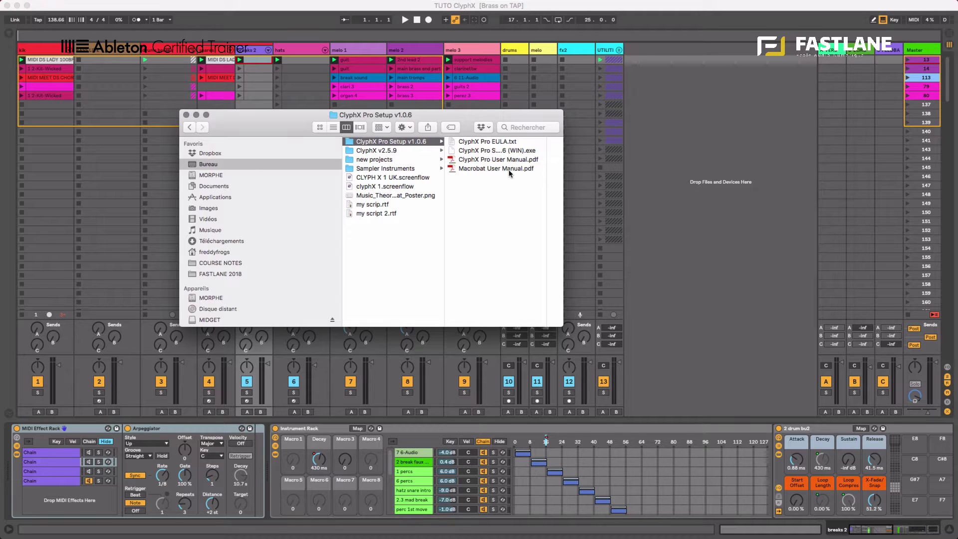
left_click(274, 105)
- In the MIDI preferences, set control surface slot 1 to None and slot 3 to ClyphX Pro
key("super+comma")
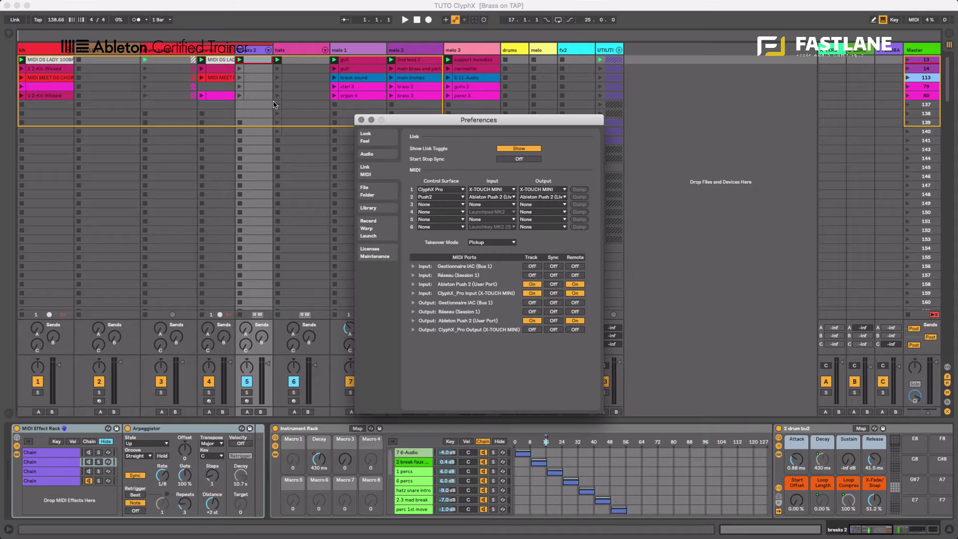
left_click(460, 206)
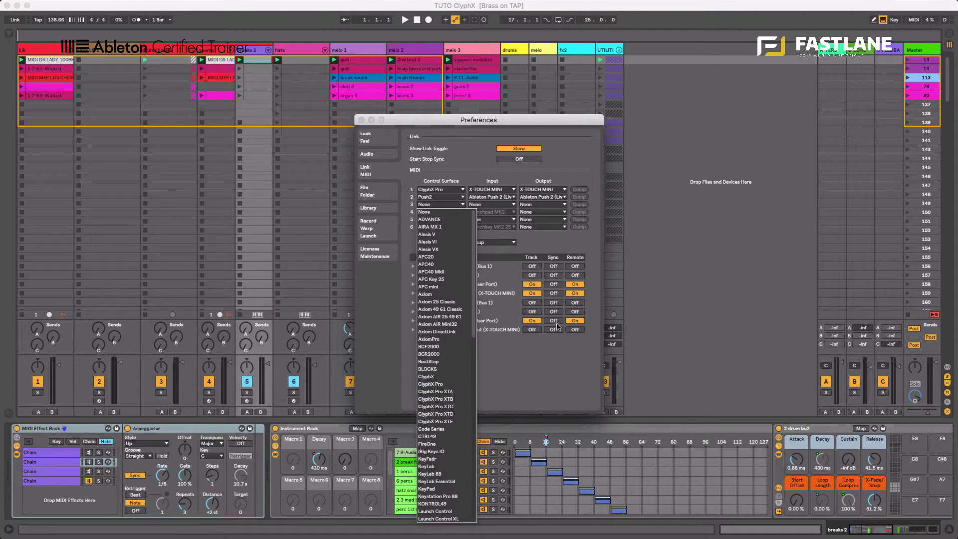
left_click(447, 204)
left_click(446, 197)
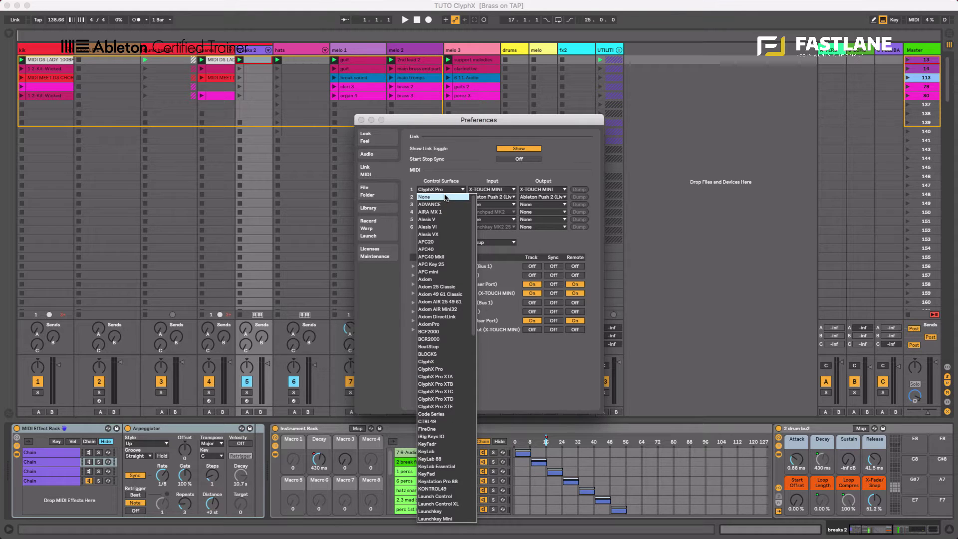
left_click(445, 197)
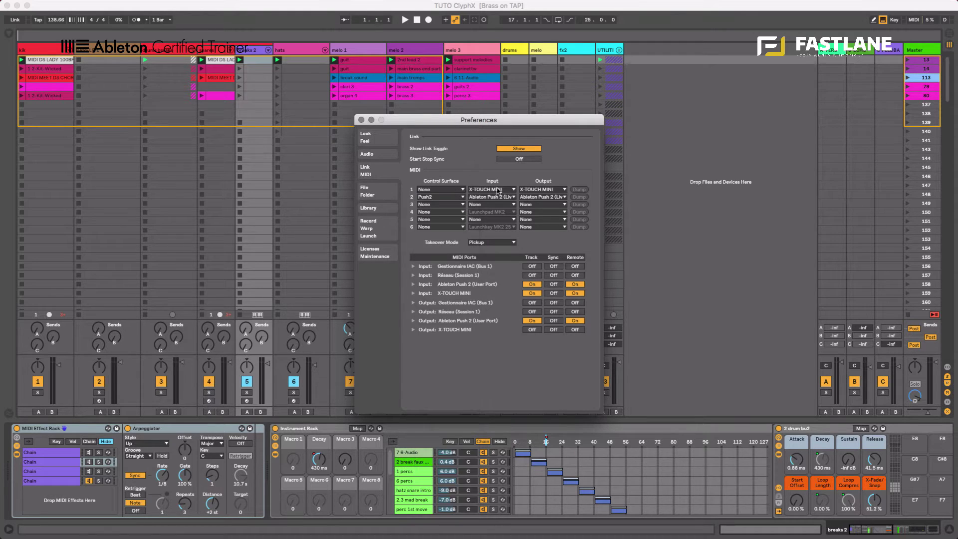
left_click(445, 204)
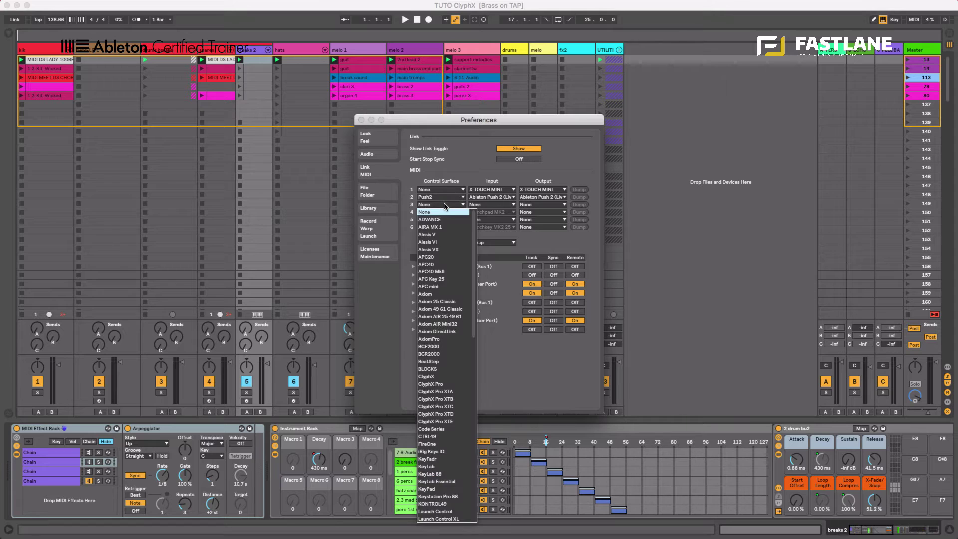
left_click(430, 383)
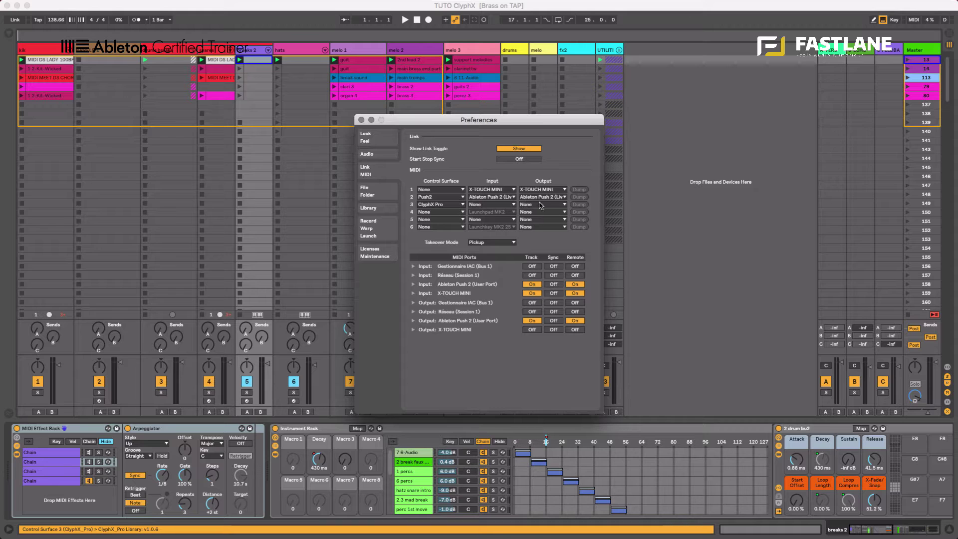
left_click(362, 120)
- Select several empty clip slots on the fx2 track to check the colored ring around the selected slot
left_click(575, 78)
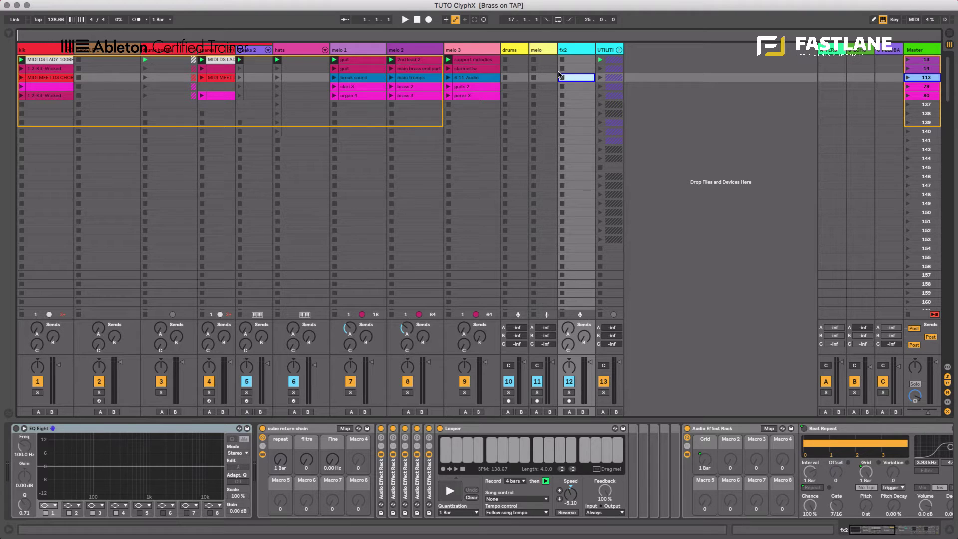
left_click(571, 87)
left_click(576, 104)
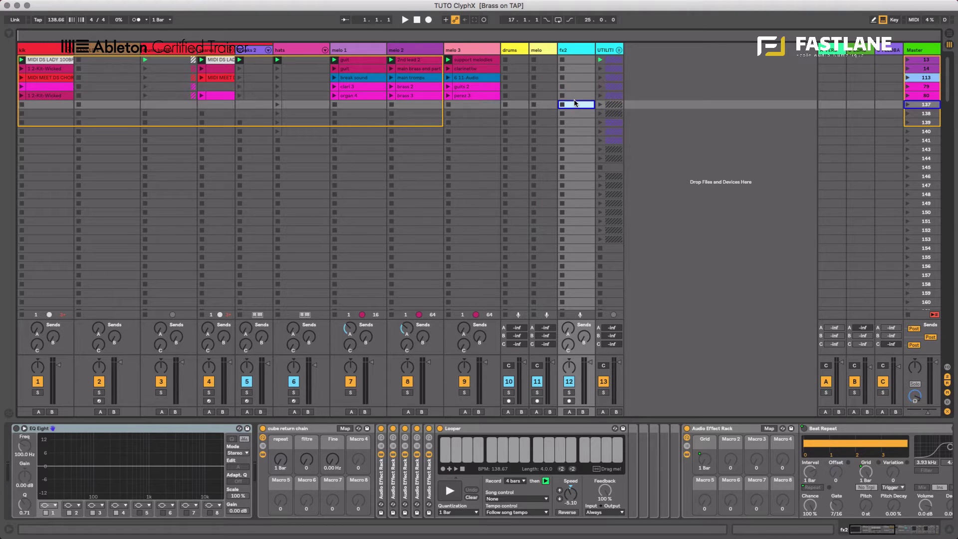
left_click(576, 60)
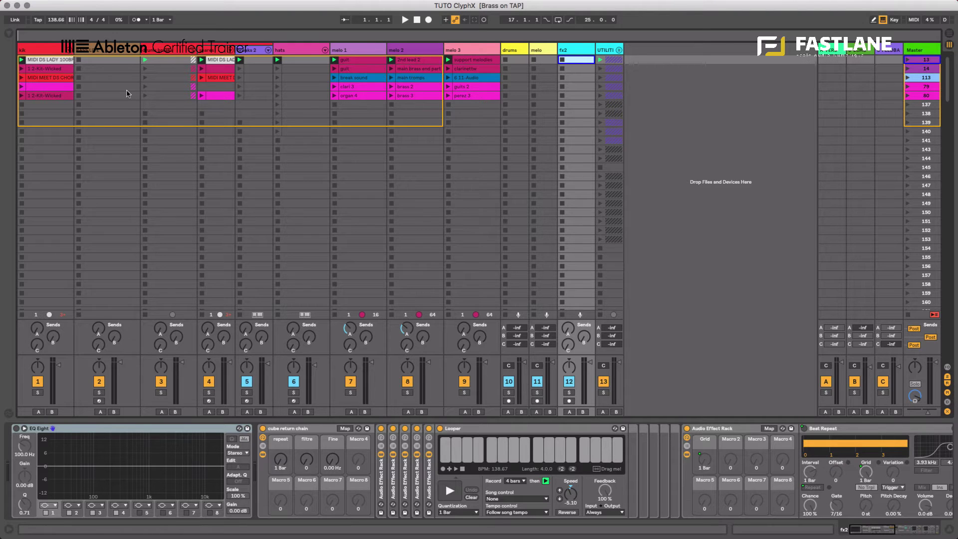
left_click(586, 70)
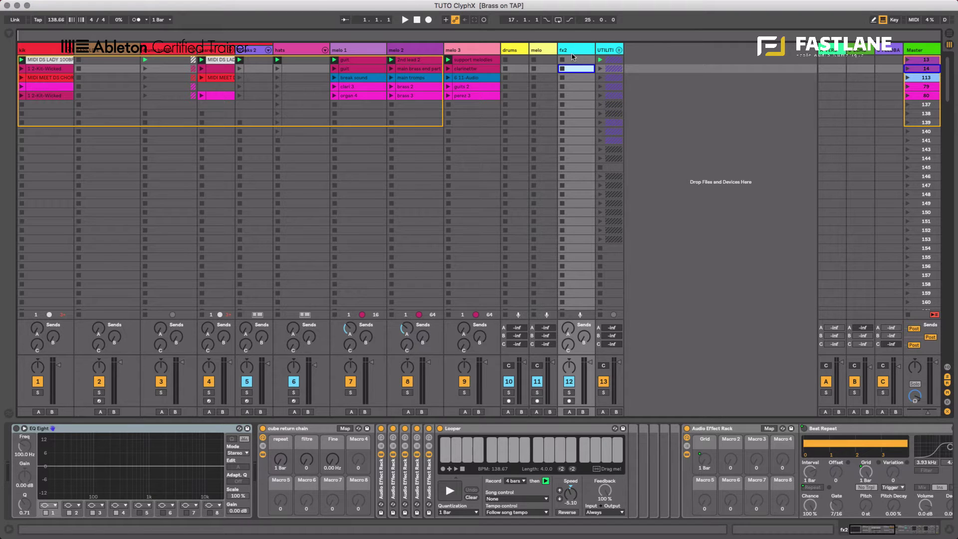
left_click(573, 50)
- Switch to ClyphX Manual.pdf in Adobe Acrobat Reader and return to its first page, cancelling the content preparation
key("super+Tab")
key("super+Tab")
key("super+Tab")
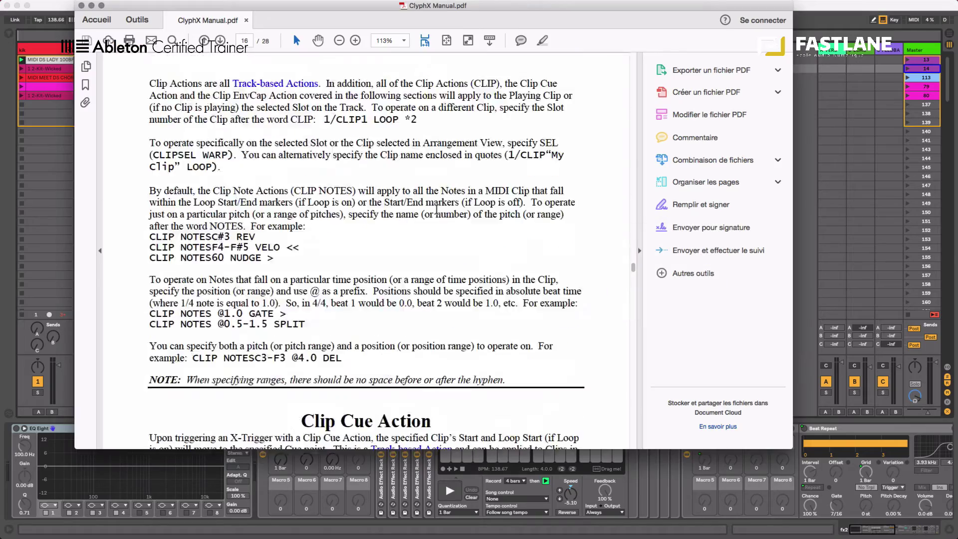
left_click_drag(632, 267, 631, 106)
left_click_drag(620, 41, 621, 39)
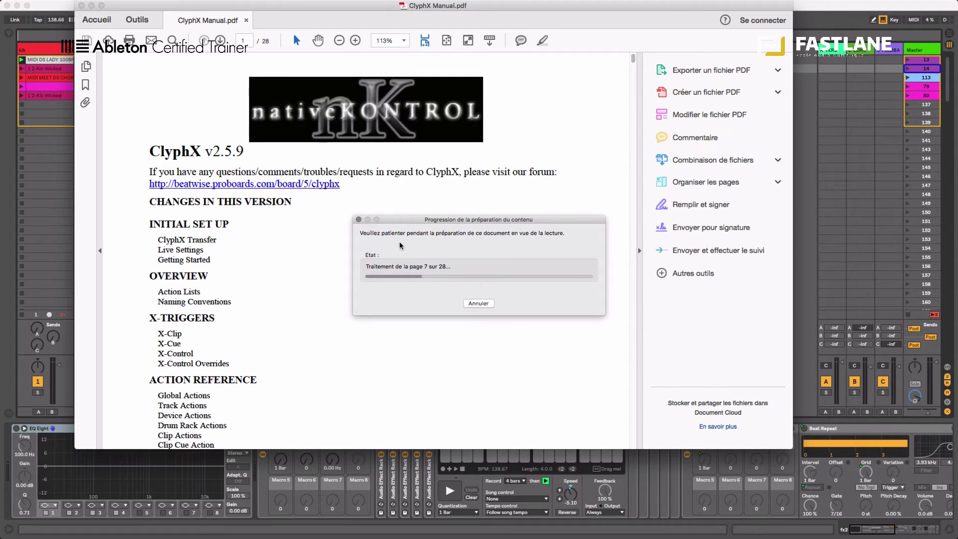
left_click(478, 303)
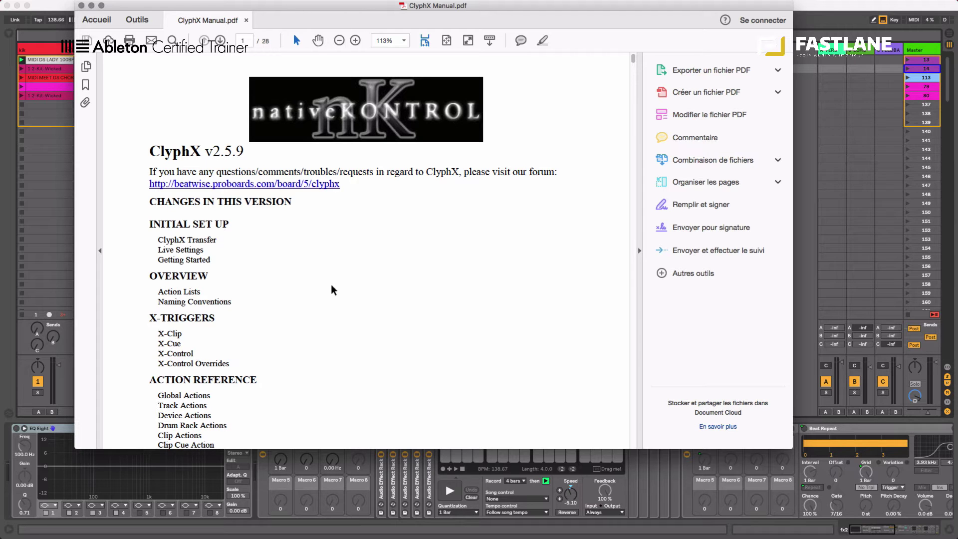
- Read through the manual from its table of contents and initial set-up instructions to the X-Triggers chapter
scroll(332, 287, "down", 15)
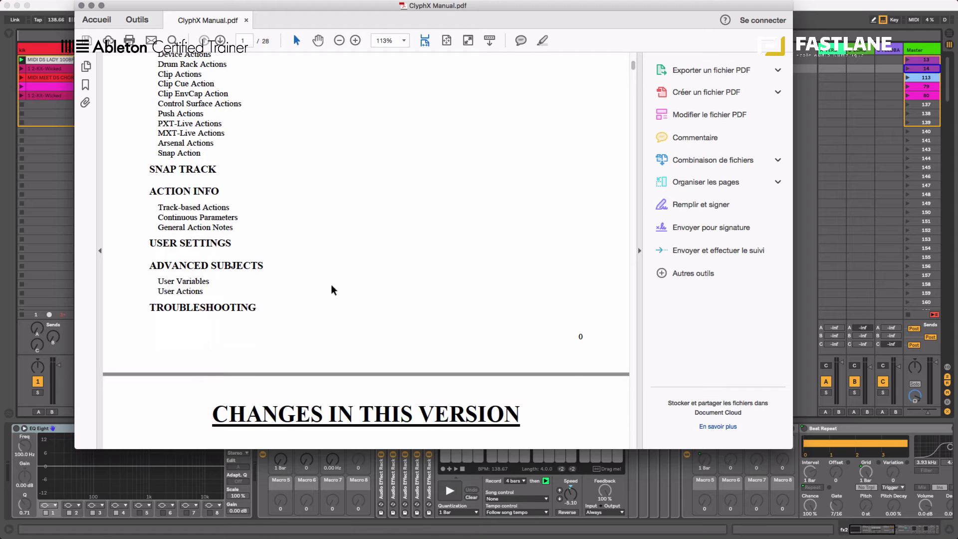
scroll(331, 287, "down", 20)
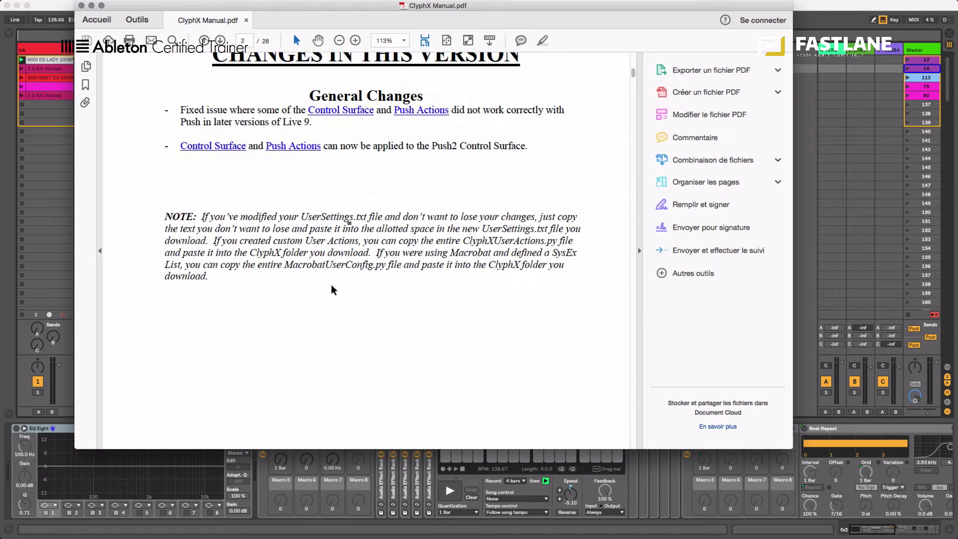
scroll(332, 290, "down", 15)
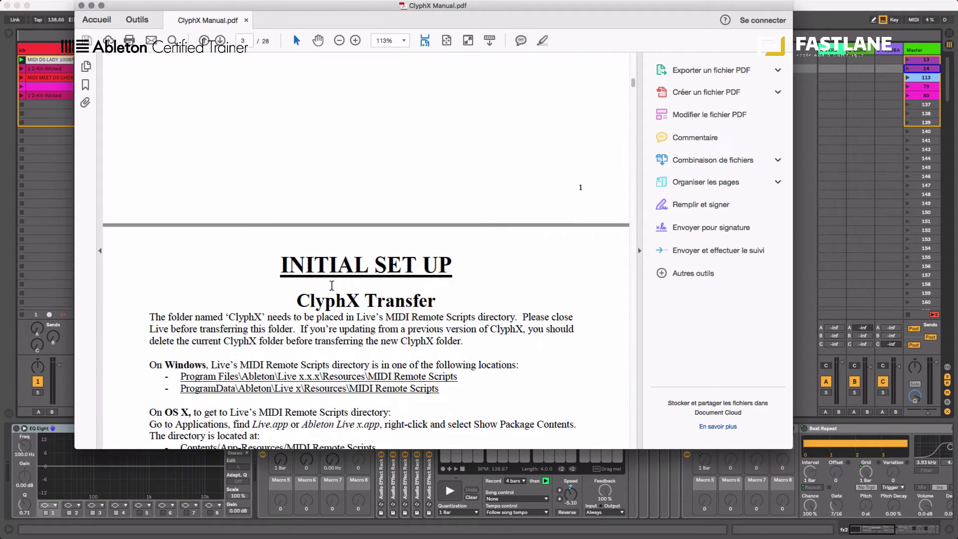
scroll(331, 285, "down", 5)
scroll(332, 286, "down", 20)
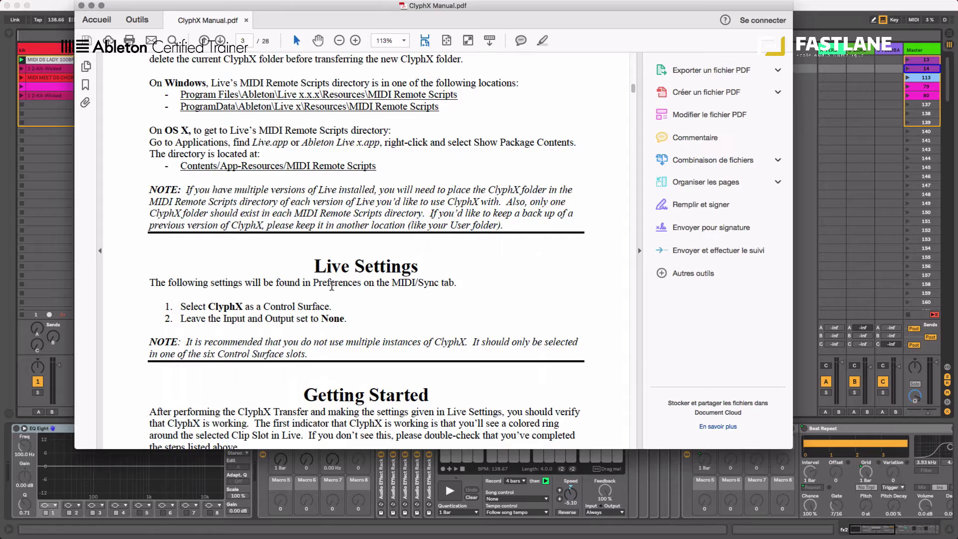
scroll(332, 286, "down", 20)
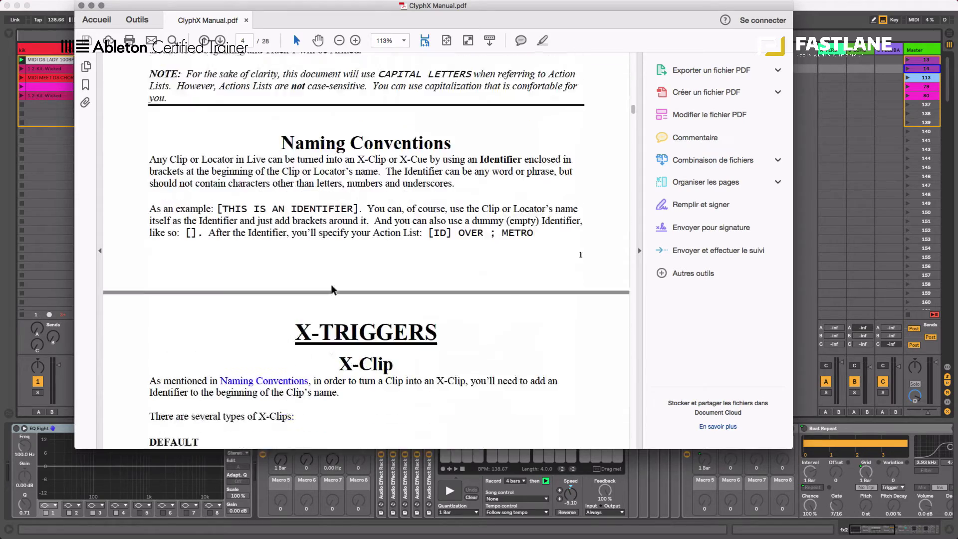
scroll(331, 285, "up", 15)
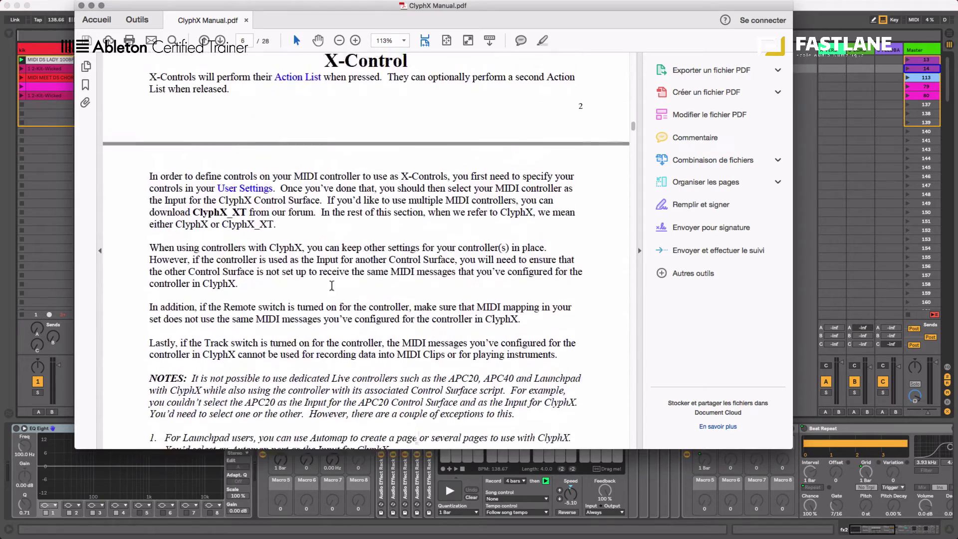
scroll(332, 285, "up", 1)
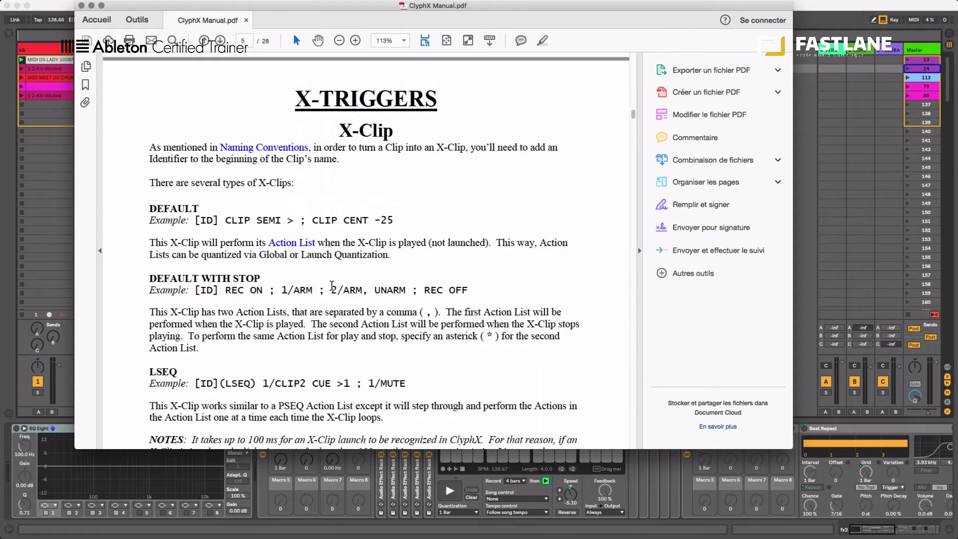
- Examine the X-Clip, X-Cue and X-Control sections of the X-Triggers chapter, highlighting their headings
left_click_drag(393, 130, 327, 134)
left_click(326, 133)
scroll(356, 141, "down", 10)
left_click_drag(393, 315, 324, 318)
scroll(407, 268, "down", 8)
left_click_drag(408, 244, 324, 245)
scroll(332, 244, "down", 11)
scroll(331, 244, "down", 12)
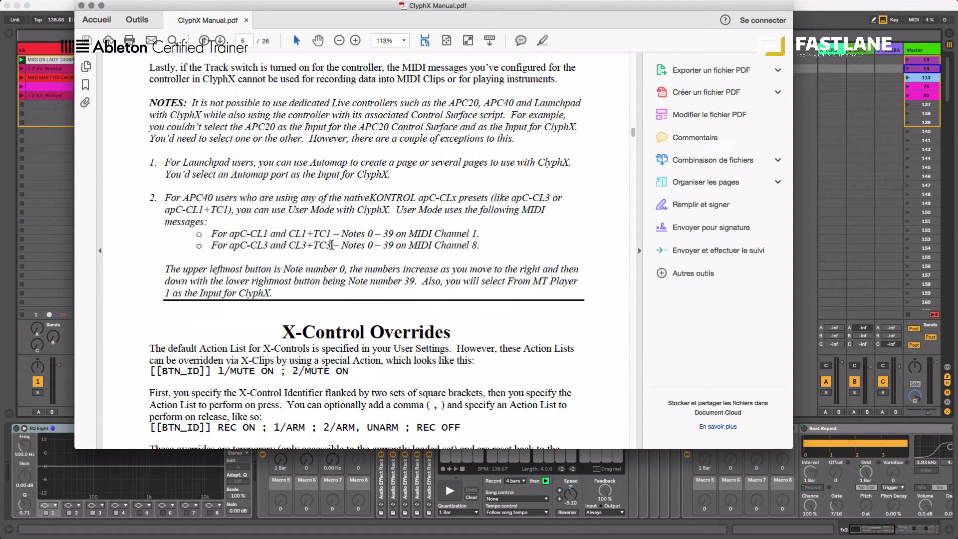
- Examine the Global Actions table in the Action Reference chapter, highlighting the ADDAUDIO and ADDMIDI actions
scroll(408, 273, "down", 17)
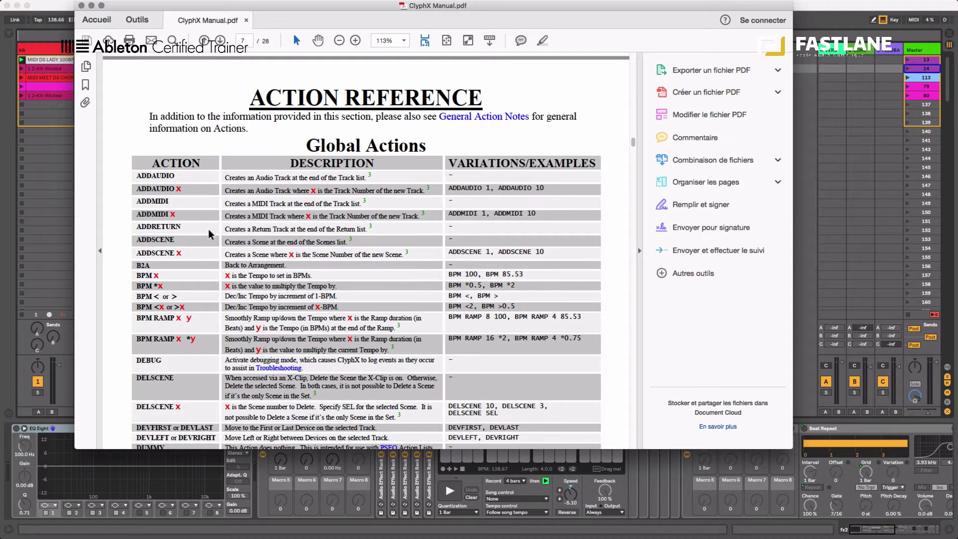
left_click_drag(175, 177, 135, 195)
left_click_drag(173, 203, 136, 202)
scroll(167, 260, "down", 2)
scroll(166, 268, "down", 1)
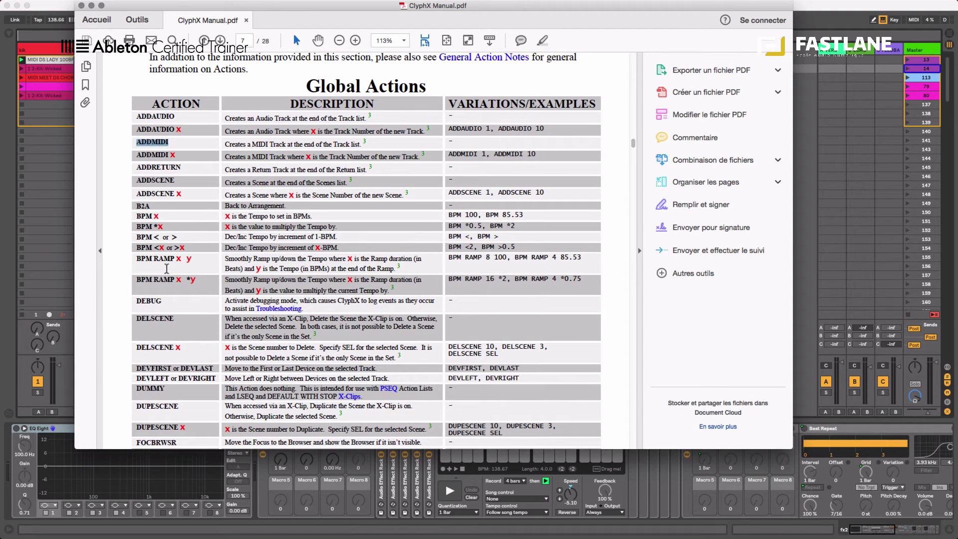
- Highlight BPM RAMP x y in the Global Actions table and read on through the Track and Device Actions to the Clip Actions
left_click_drag(193, 260, 134, 261)
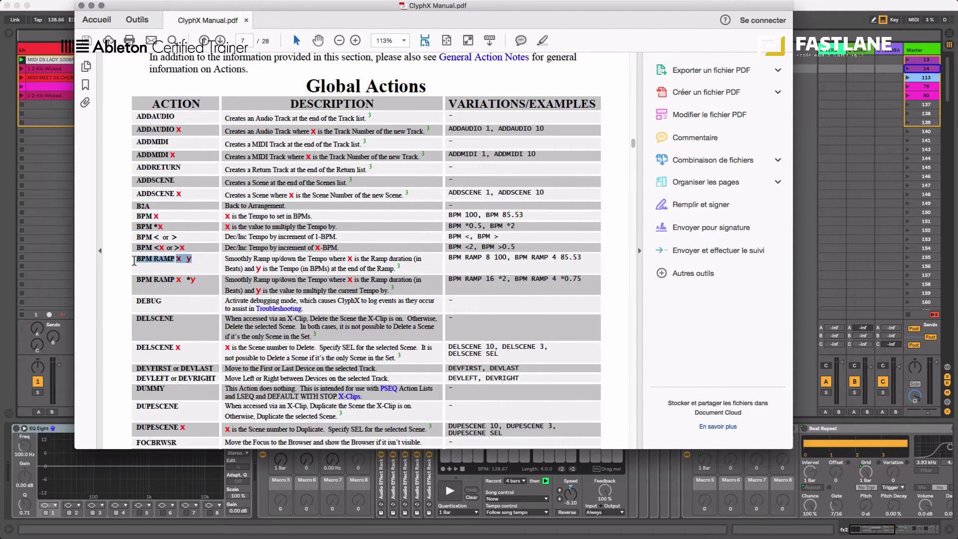
scroll(182, 274, "down", 8)
scroll(182, 274, "down", 8)
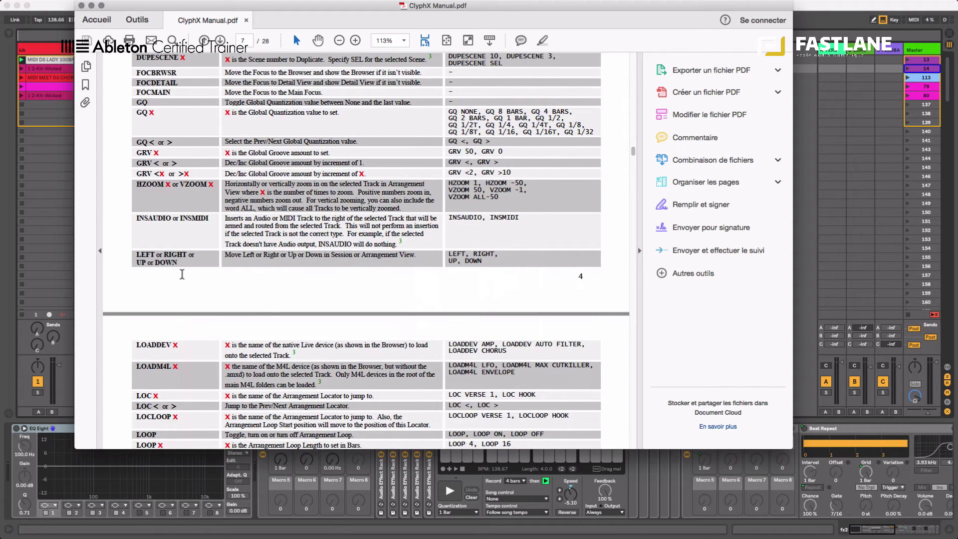
scroll(182, 274, "down", 3)
scroll(182, 274, "down", 2)
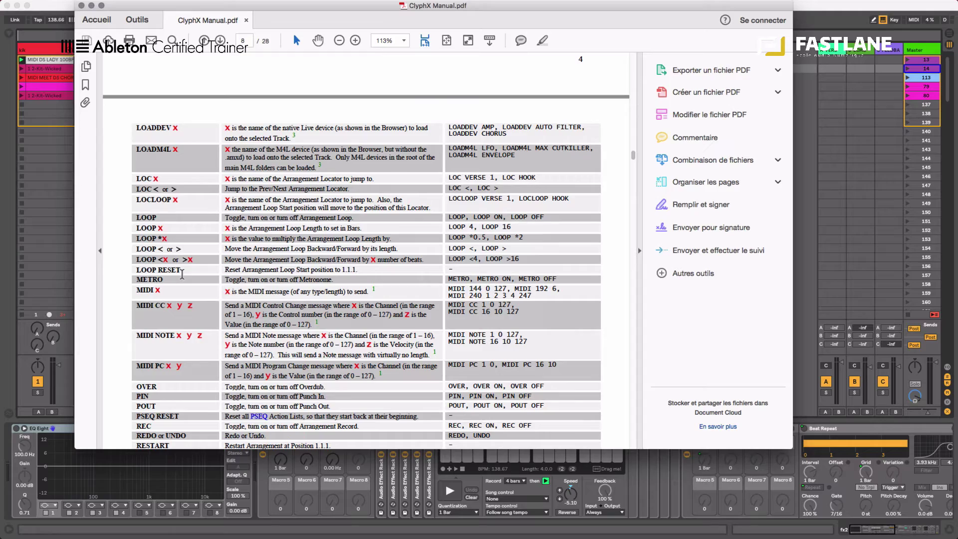
scroll(182, 273, "down", 10)
scroll(182, 274, "down", 10)
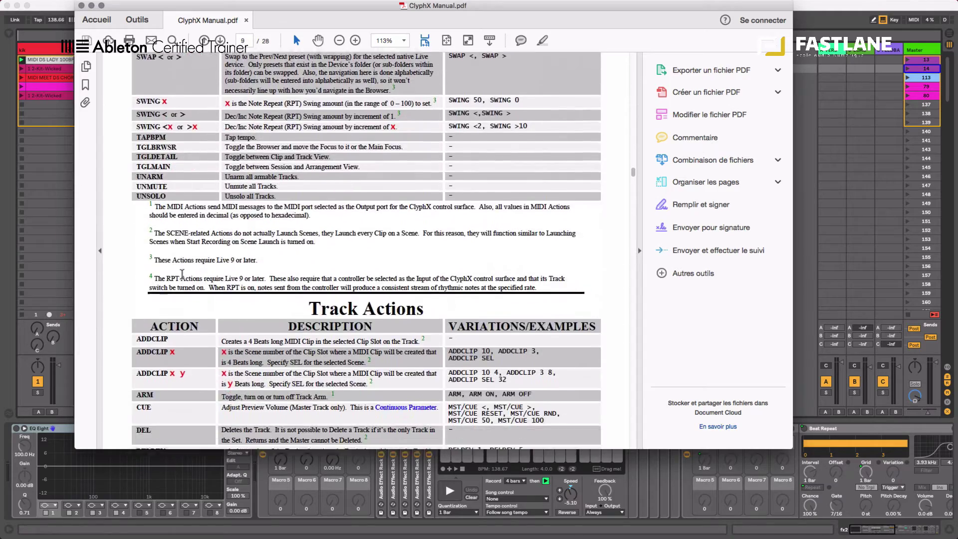
scroll(182, 273, "down", 10)
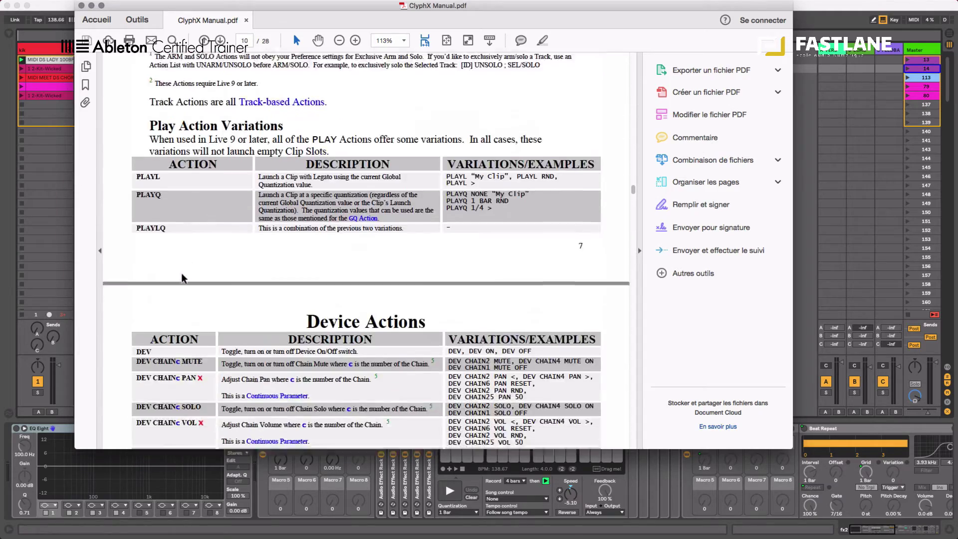
scroll(182, 273, "down", 10)
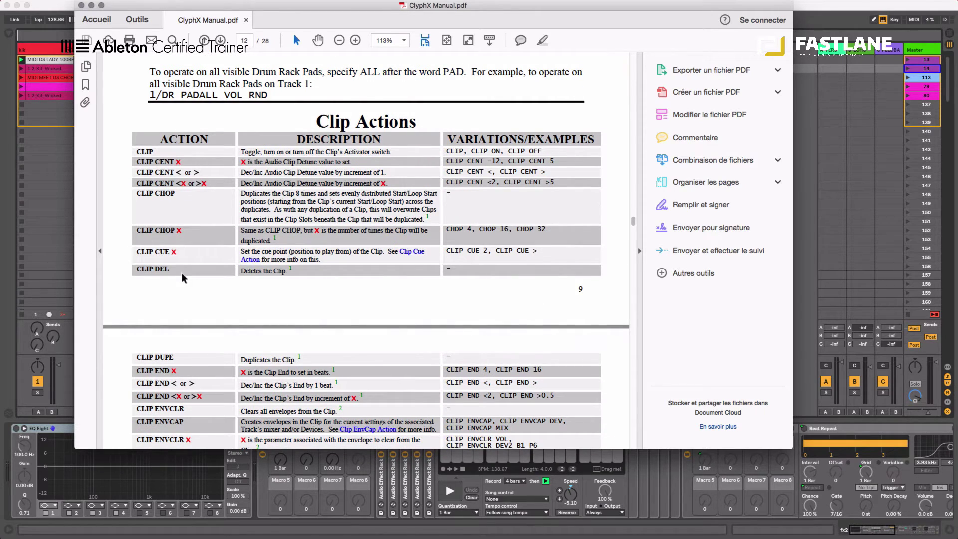
- Examine the Clip Actions table, highlighting the CLIP LOOP *x and CLIP LOOP <x or >x actions
scroll(172, 191, "down", 4)
scroll(172, 194, "down", 7)
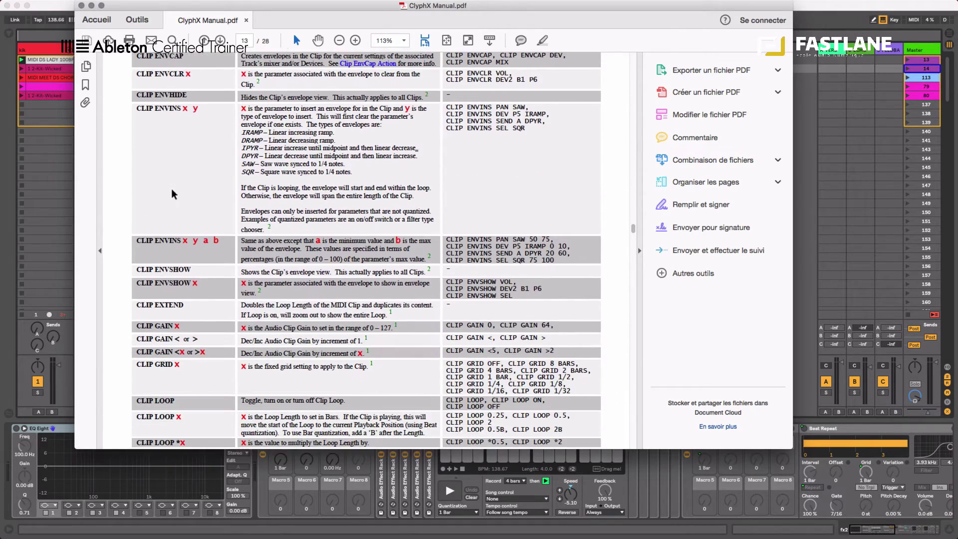
scroll(172, 193, "down", 6)
scroll(175, 197, "down", 3)
left_click_drag(237, 239, 200, 239)
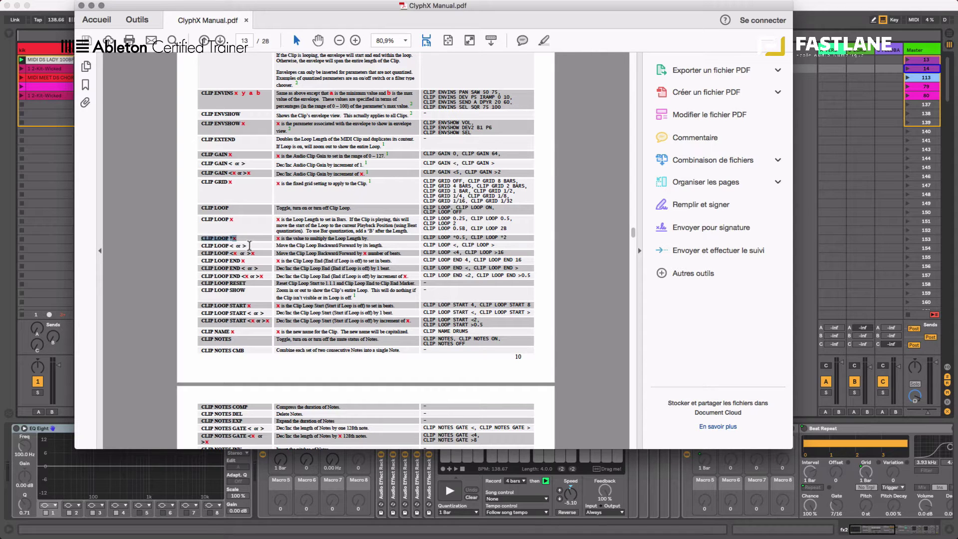
left_click(249, 245)
left_click_drag(247, 253, 205, 262)
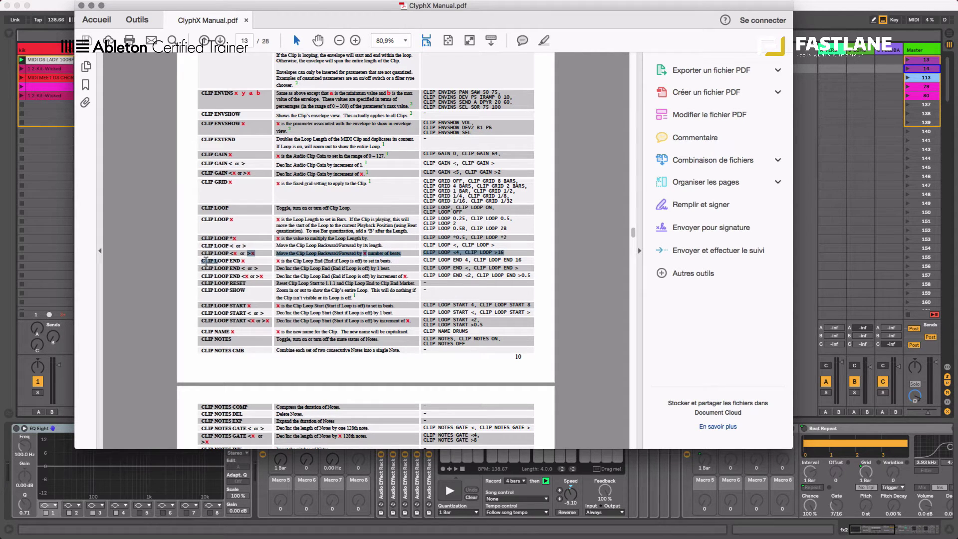
left_click(250, 258)
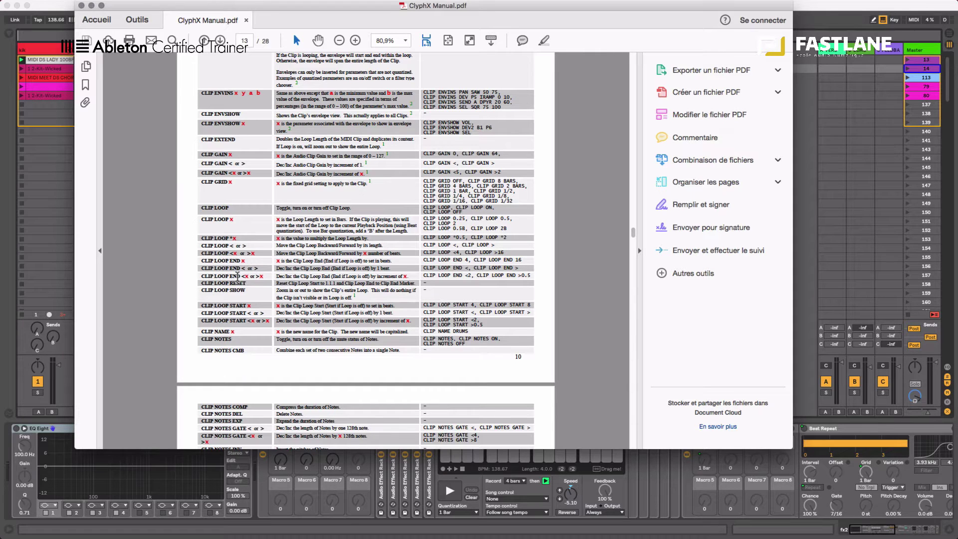
- Examine the CLIP NOTES and CLIP QNTZ actions in the manual and highlight the CLIP SEMI x action
scroll(244, 267, "down", 3)
scroll(238, 276, "down", 4)
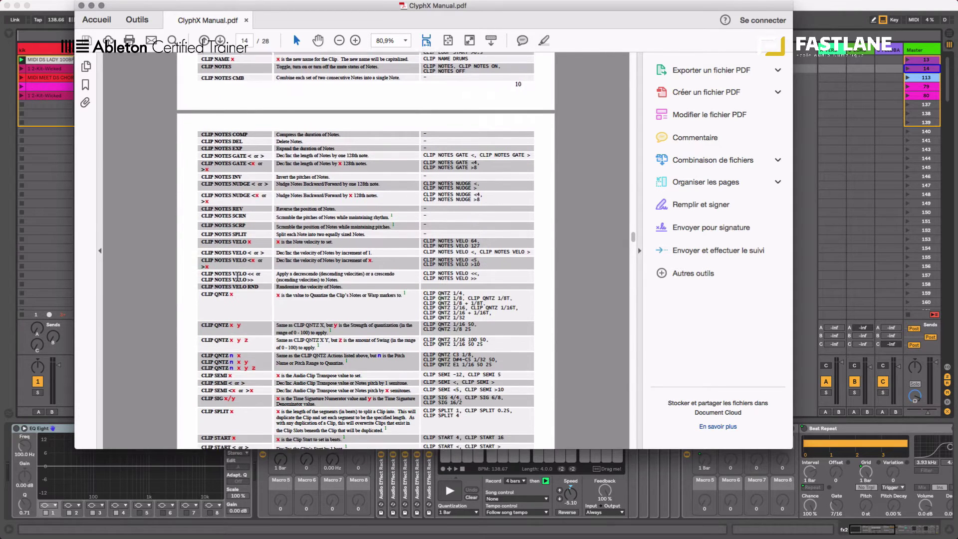
left_click_drag(234, 281, 195, 282)
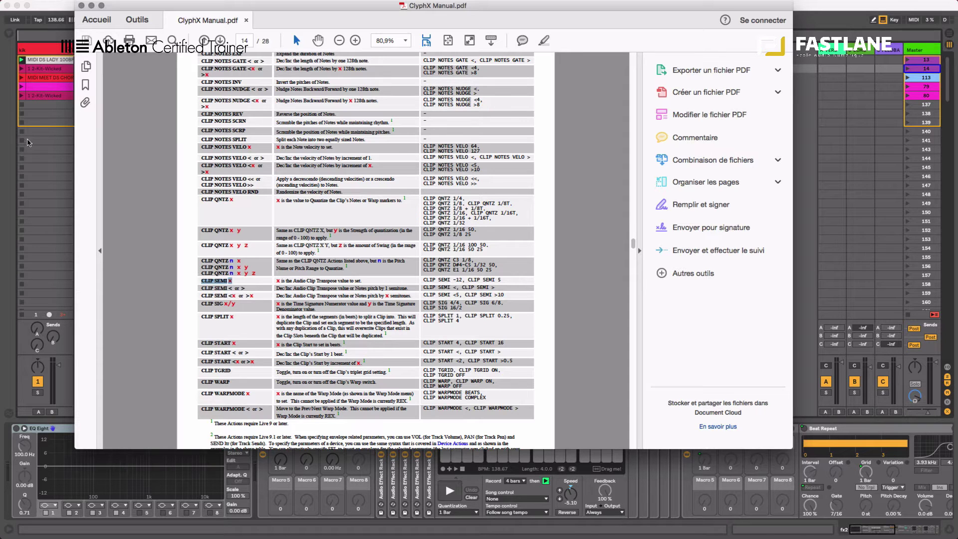
- Switch to Ableton Live and inspect the first-scene clips of melo 1 to melo 3, ending on the guit clip
left_click(35, 145)
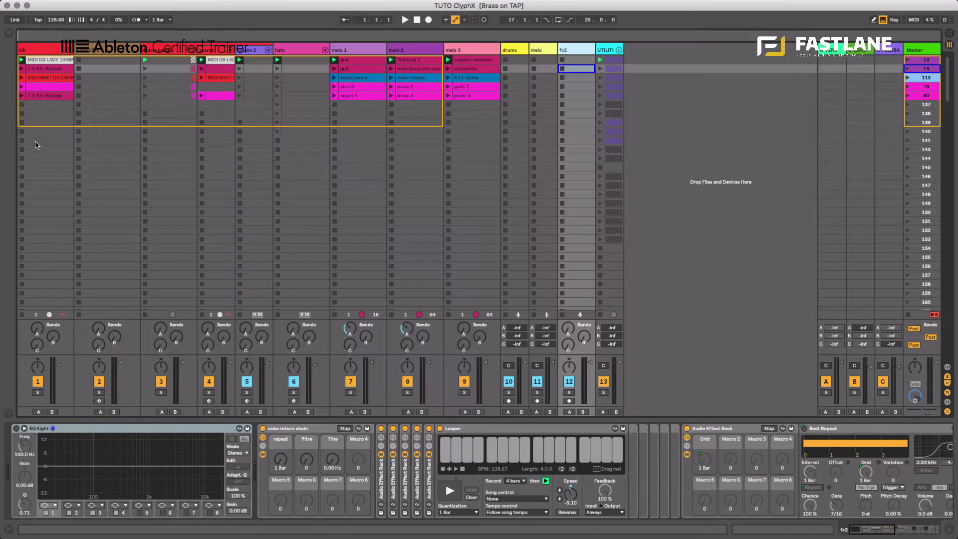
left_click(365, 62)
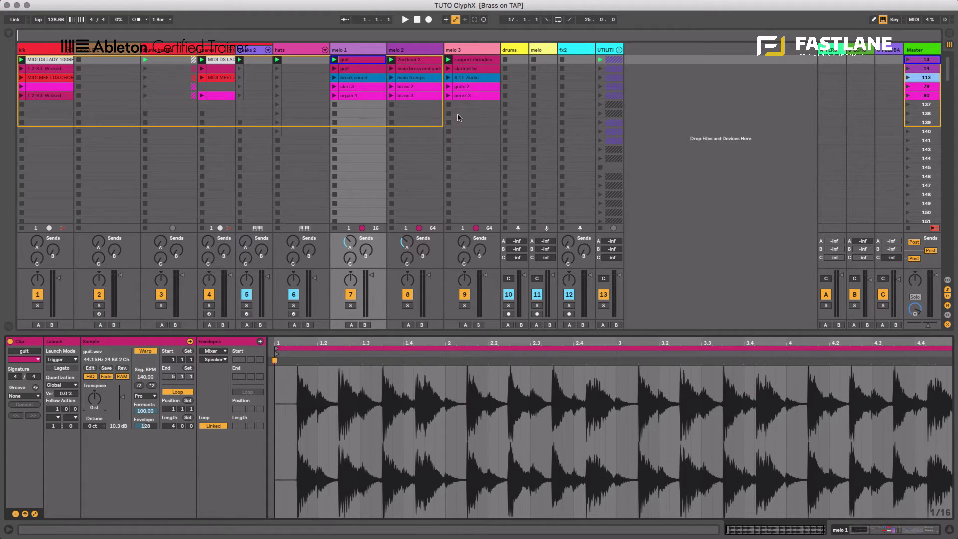
left_click(466, 60, "shift")
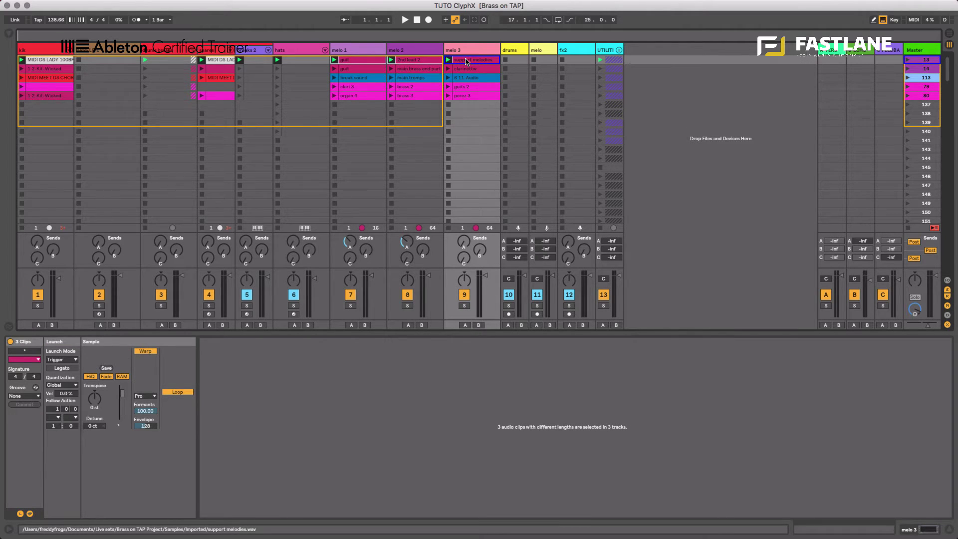
left_click(363, 61)
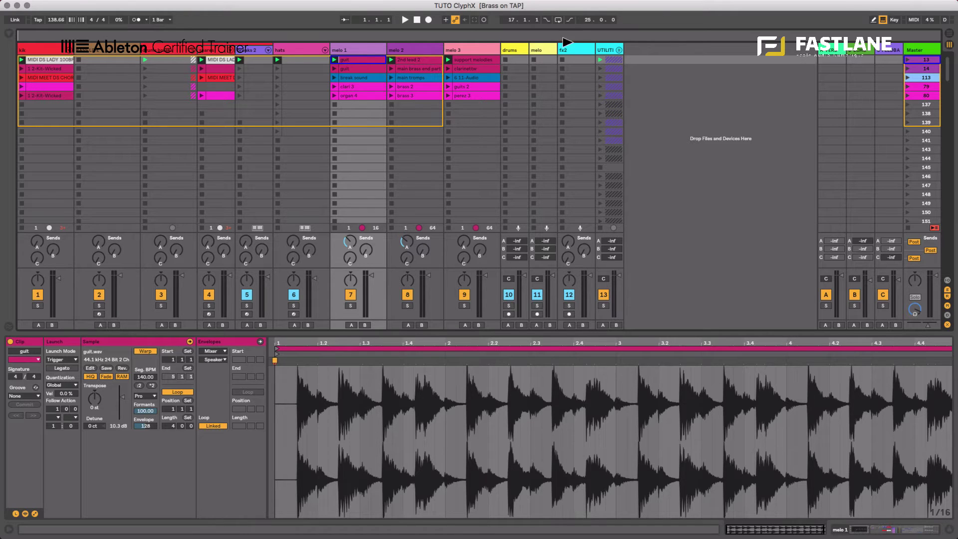
- Insert a new MIDI track after the fx2 track and name it CLYPH X
left_click(569, 57)
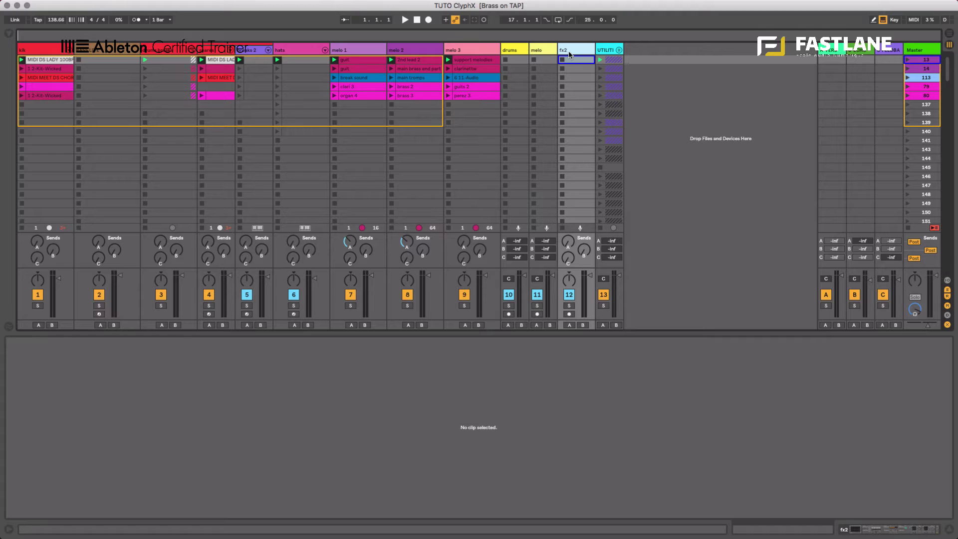
key("super+shift+t")
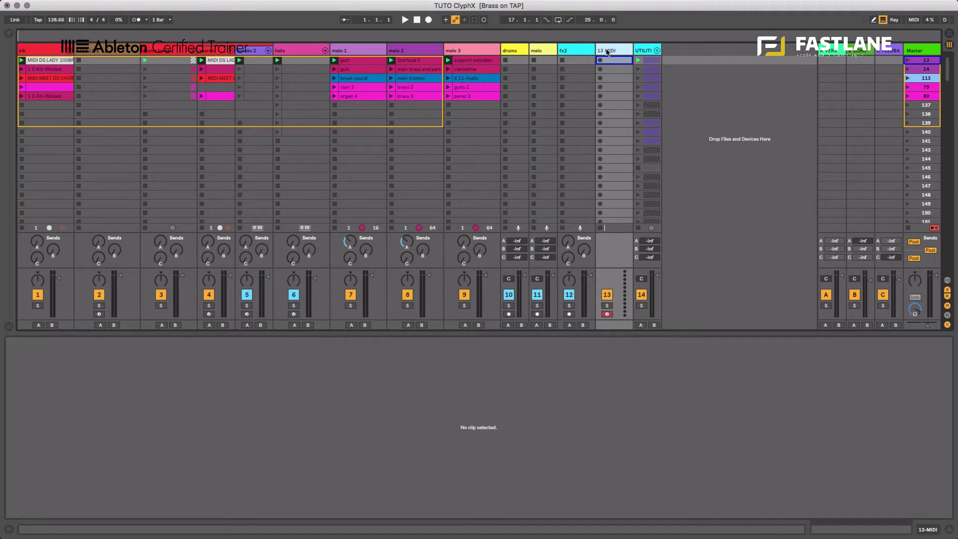
key("super+r")
type("CLUYPH X")
key("Return")
- Create an empty MIDI clip in the first slot of the CLYPH X track and widen the track
left_click(614, 60)
double_click(614, 60)
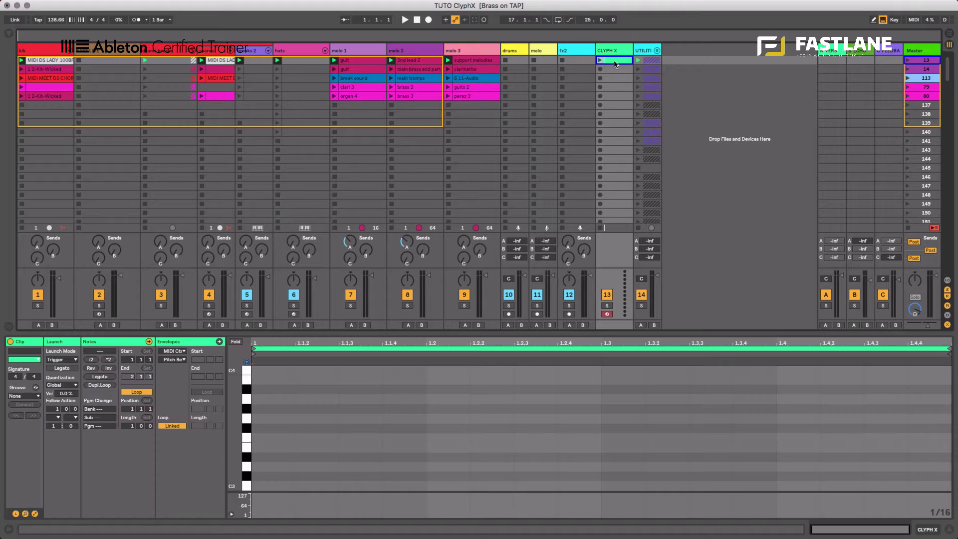
left_click_drag(633, 51, 727, 51)
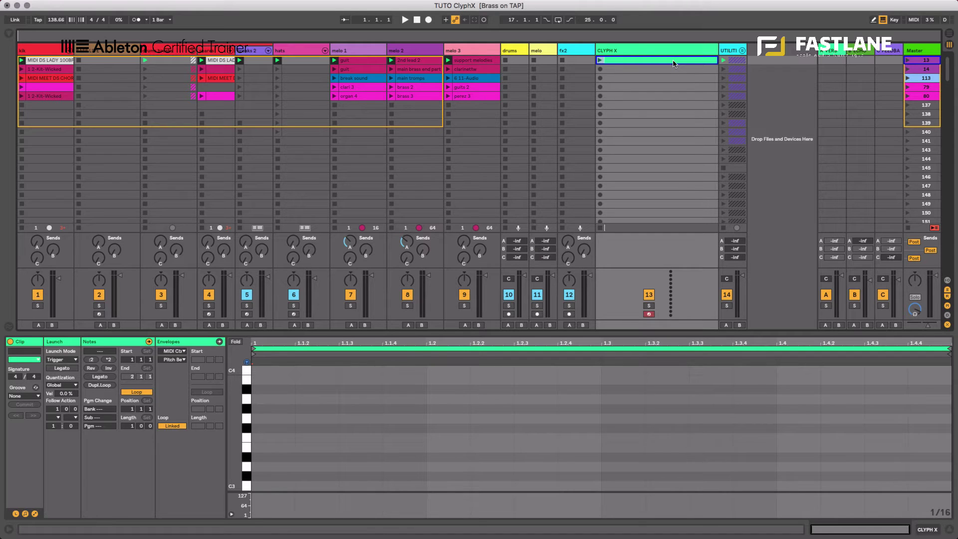
- Name the empty MIDI clip on the CLYPH X track "[test] METRO ON"
key("super+r")
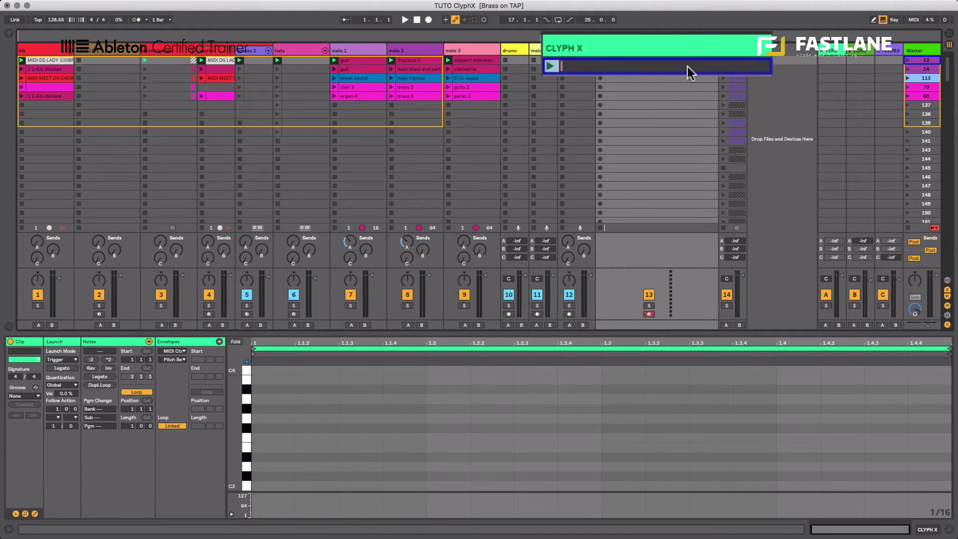
key("alt+shift")
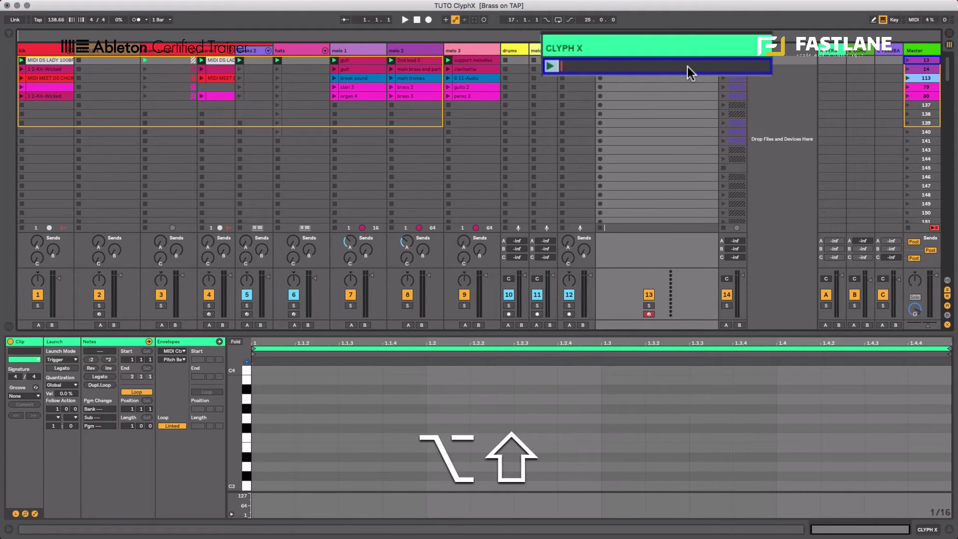
type("[")
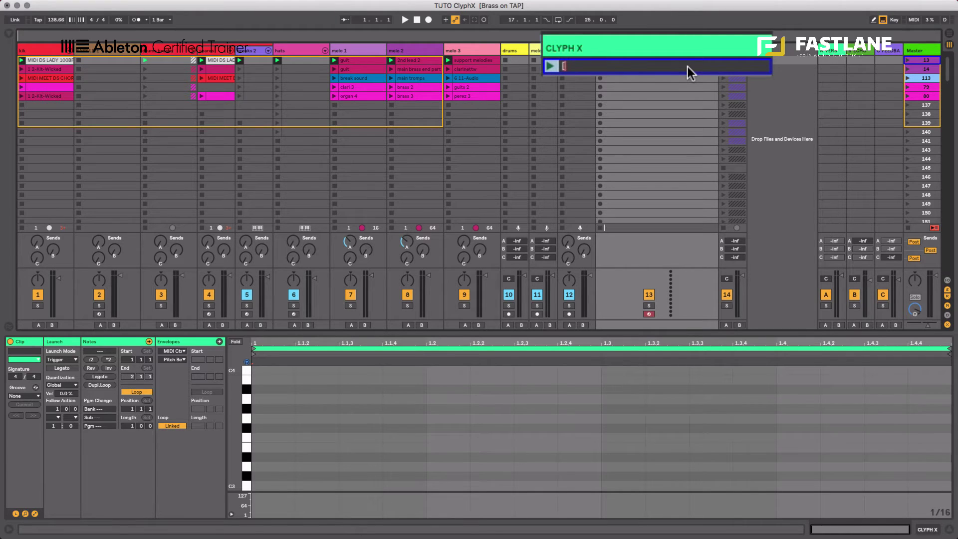
type("test ]")
type("ETRO ON")
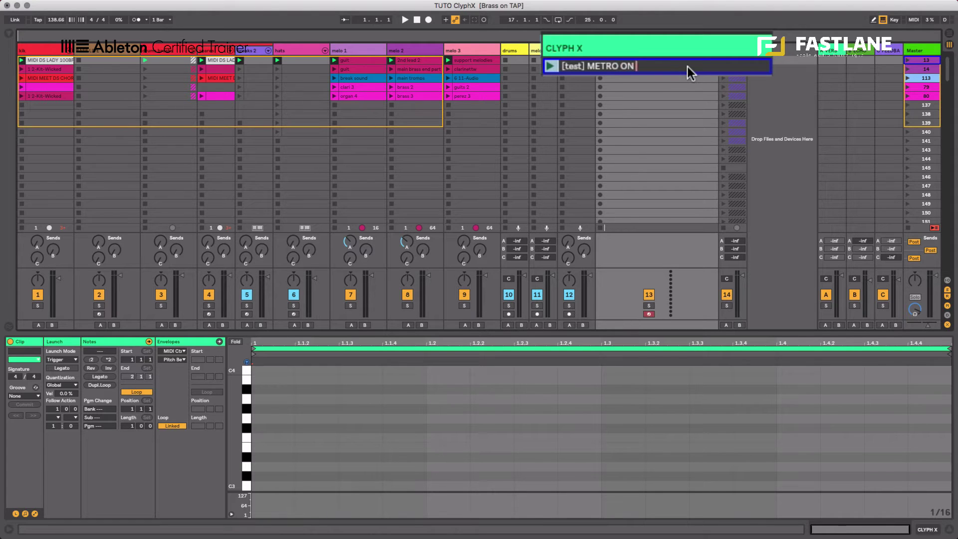
key("Return")
- Duplicate the METRO ON clip into the slot below and rename the copy "[test] METRO OFF"
key("super+d")
key("super+r")
key("Right")
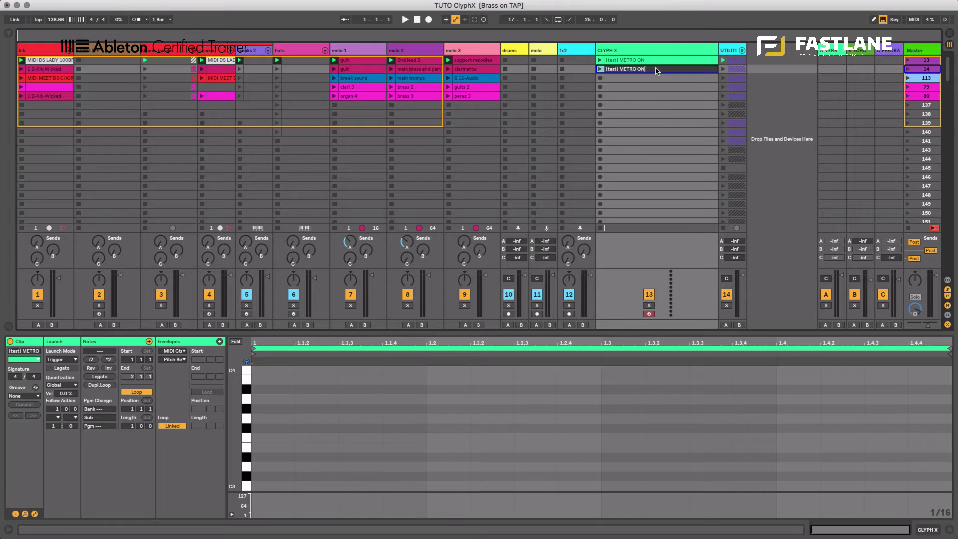
type("FF")
left_click(656, 78)
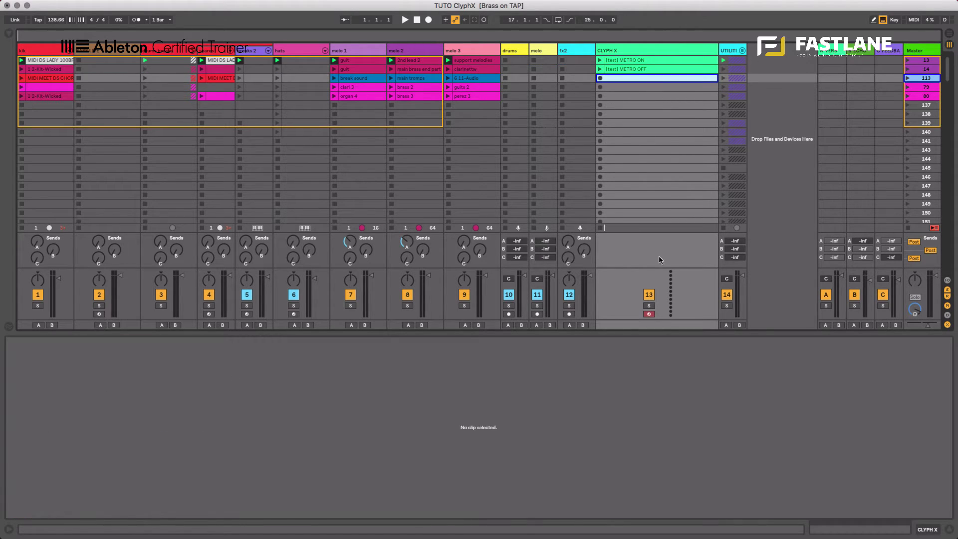
- Solo the CLYPH X track, launch the METRO ON and METRO OFF clips in turn, and stop playback
left_click(649, 305)
left_click(640, 60)
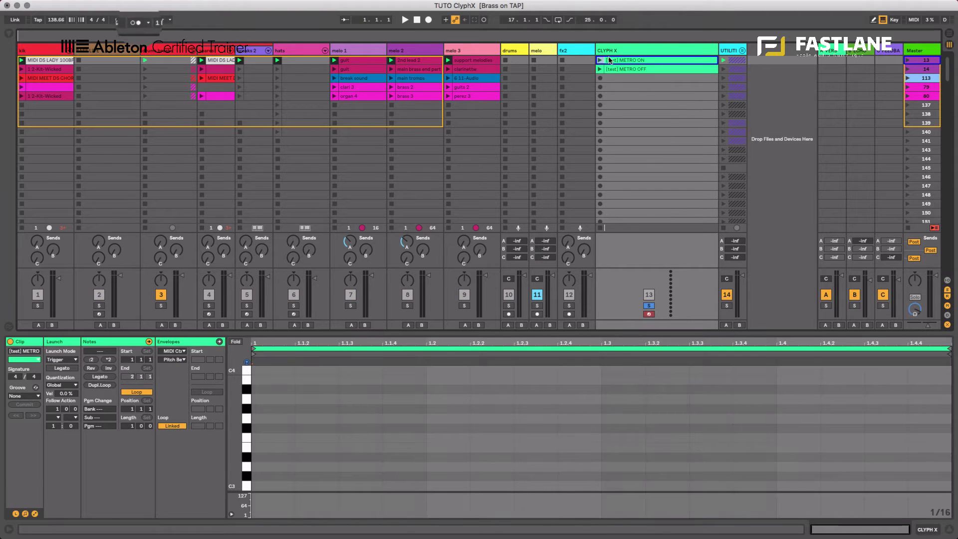
left_click(600, 60)
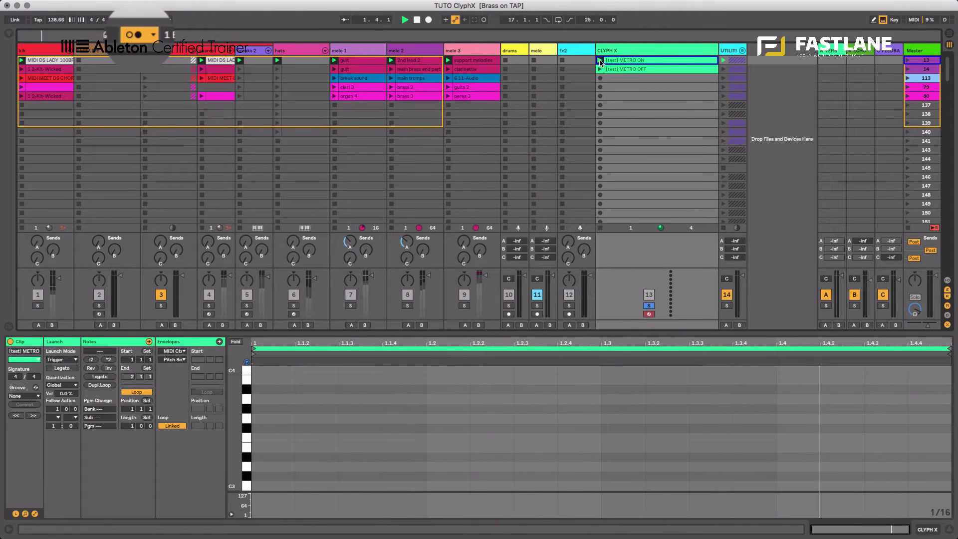
left_click(599, 70)
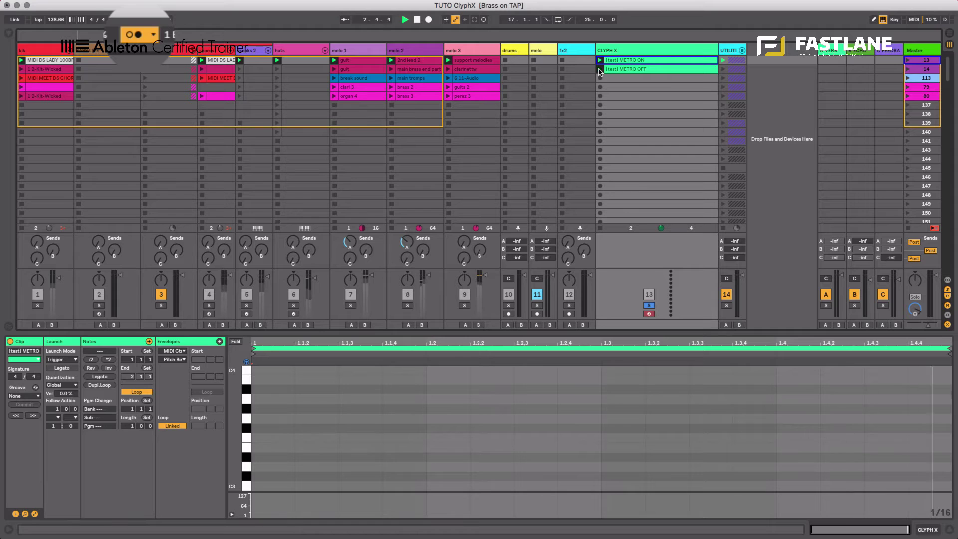
key("space")
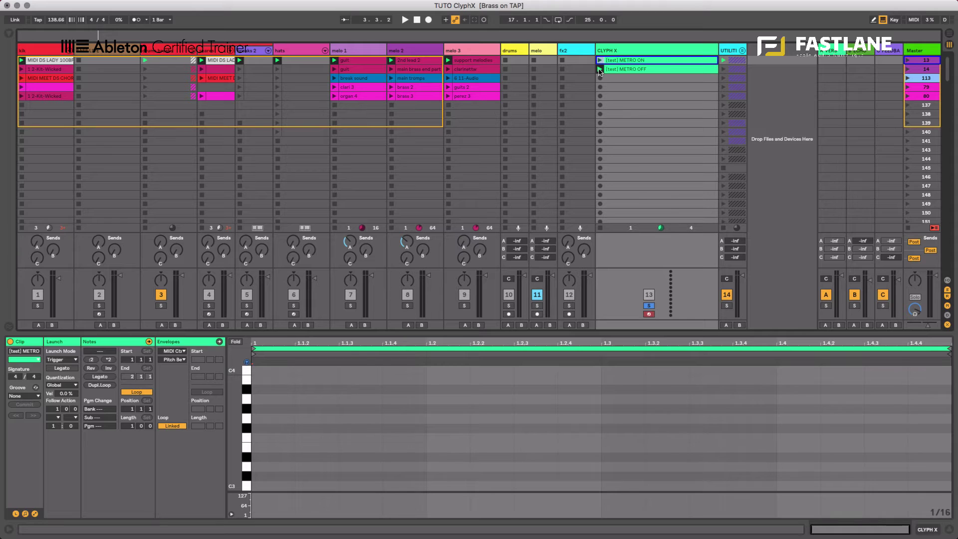
- Switch to the ClyphX manual in Adobe Acrobat Reader and highlight the CLIP QNTZ n actions and their examples
key("super+Tab")
key("super+Tab")
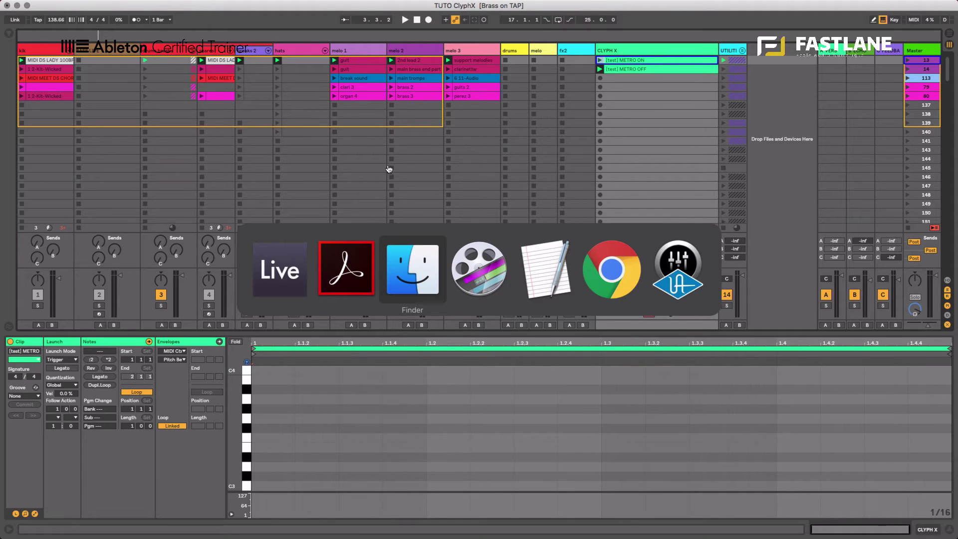
left_click(346, 269)
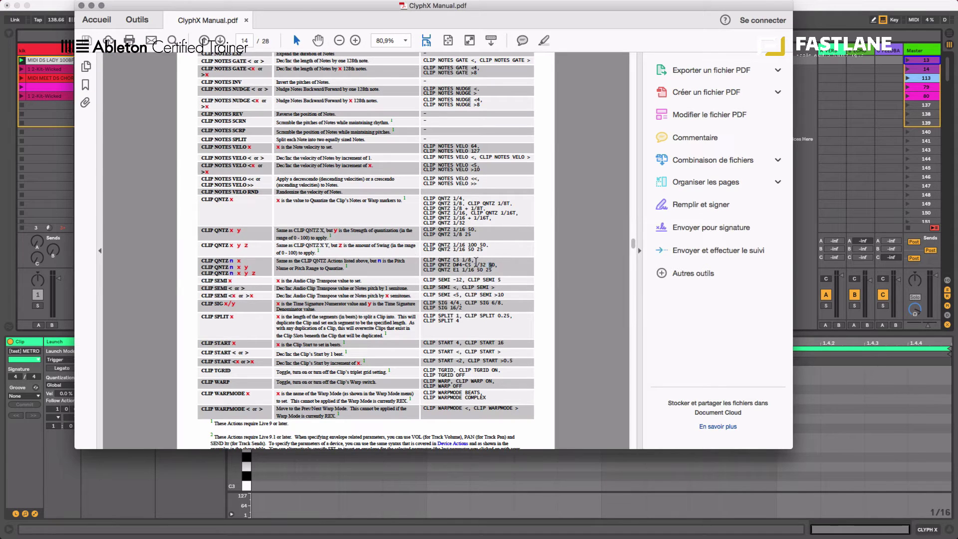
left_click_drag(248, 267, 202, 260)
left_click_drag(363, 265, 428, 262)
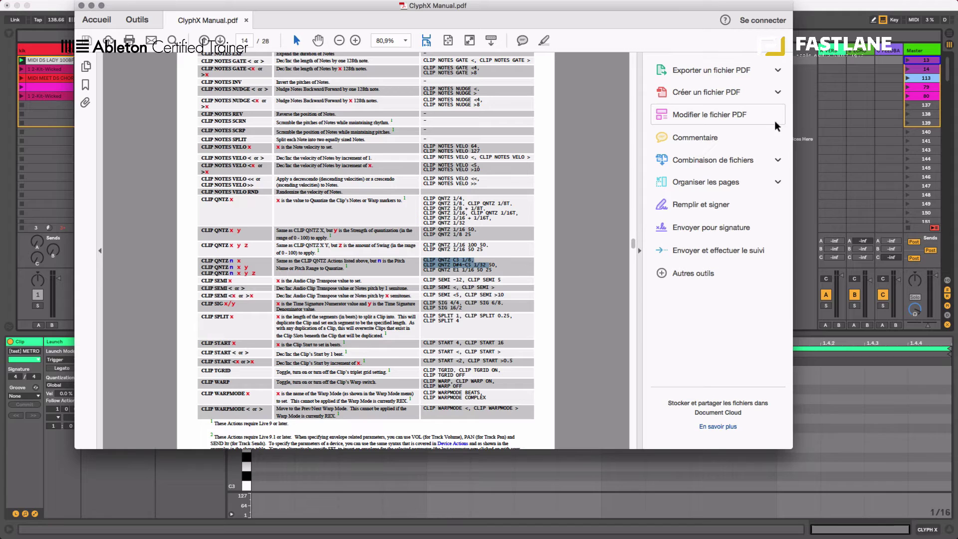
- Switch back to Ableton Live and delete the METRO OFF clip from the CLYPH X track
left_click(813, 125)
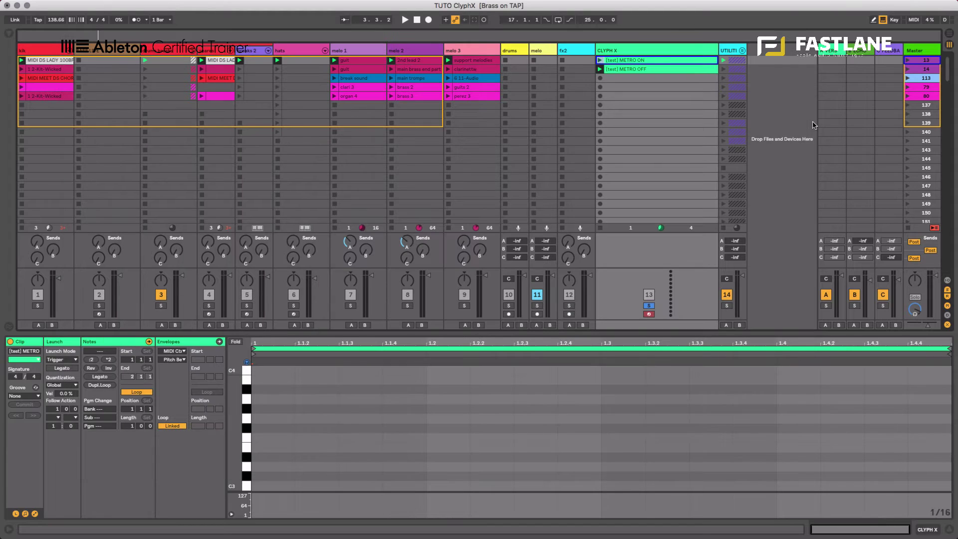
left_click(656, 69)
key("Delete")
- Shorten the name of the METRO ON clip on the CLYPH X track to just "[test]"
left_click(651, 61)
key("super+r")
key("BackSpace")
key("BackSpace")
key("BackSpace")
key("BackSpace")
key("BackSpace")
key("BackSpace")
key("BackSpace")
key("BackSpace")
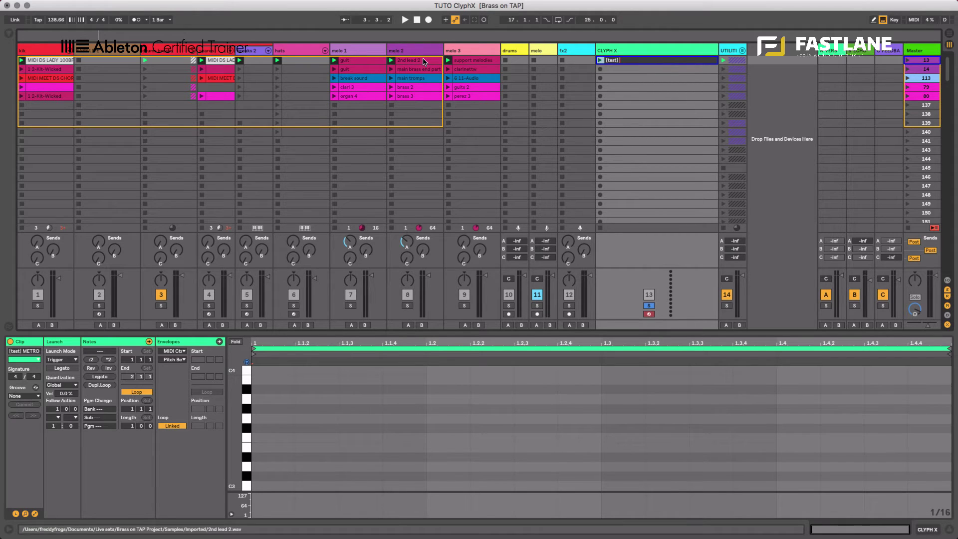
key("Return")
- Examine the first clips of melo 1, melo 2 and melo 3 and step across the tracks from kik to identify their track numbers
left_click(349, 60)
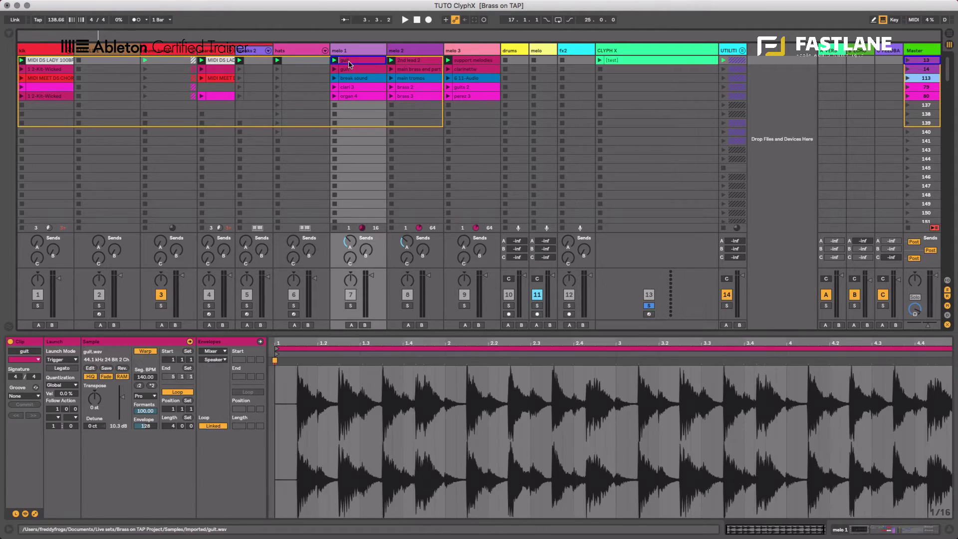
left_click(408, 60)
left_click(464, 60)
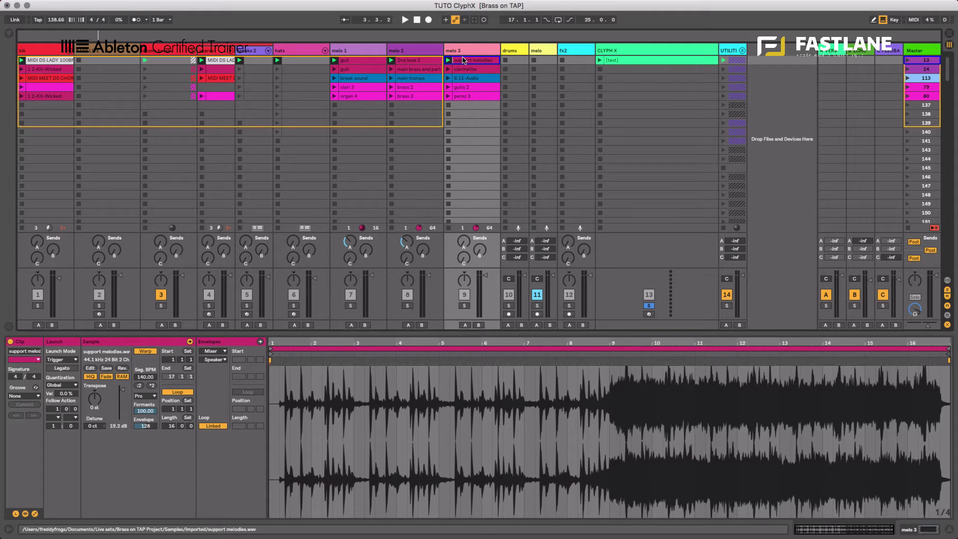
left_click(355, 47)
left_click(33, 51)
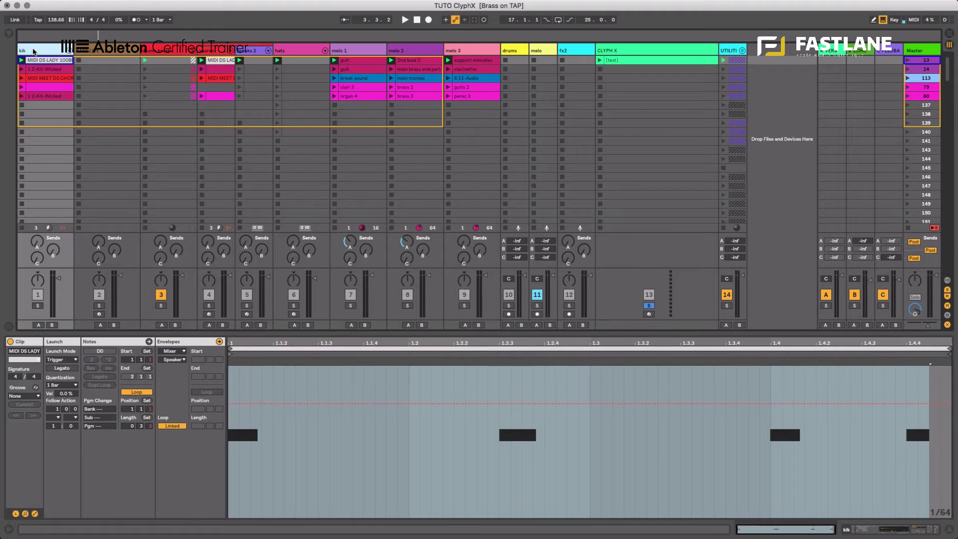
key("shift+Right")
key("shift+Right")
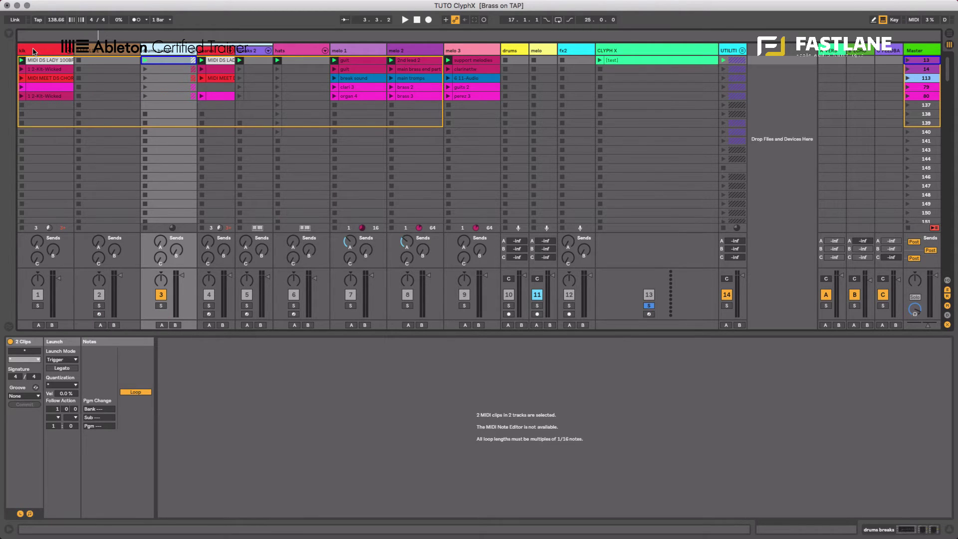
key("Right")
key("Right")
key("Right")
key("Right")
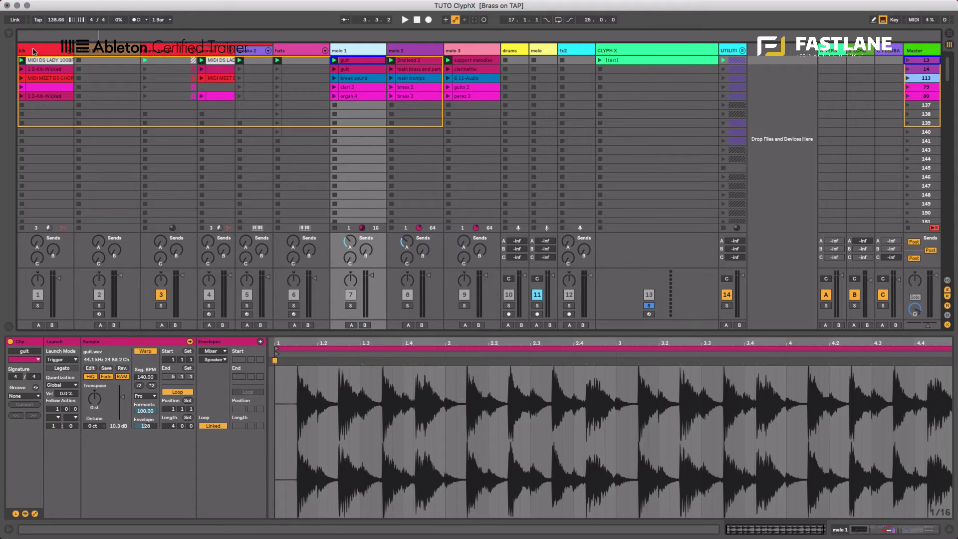
key("Right")
key("Right")
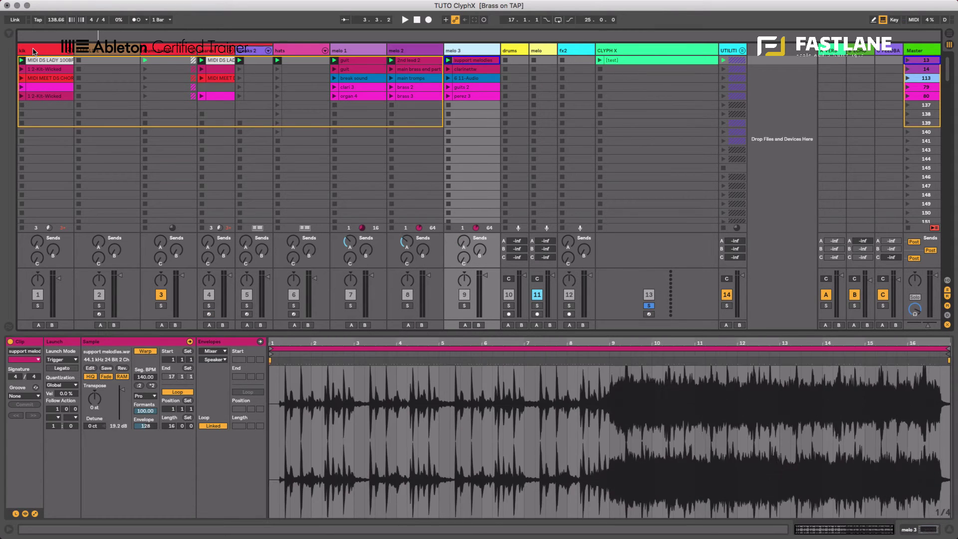
- Rename the X-Clip as "[test] 7/CLIP SEMI 3; 8/CLIP SEMI 3; 9/CLIP SEMI 3"
left_click_drag(633, 60, 610, 52)
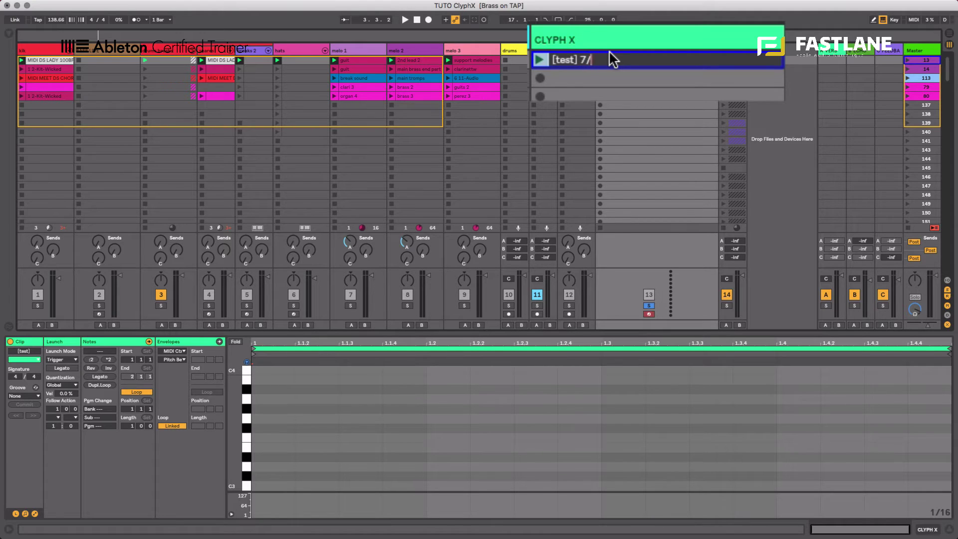
type("MI 3")
type("; 8/CLIP SEMI 3")
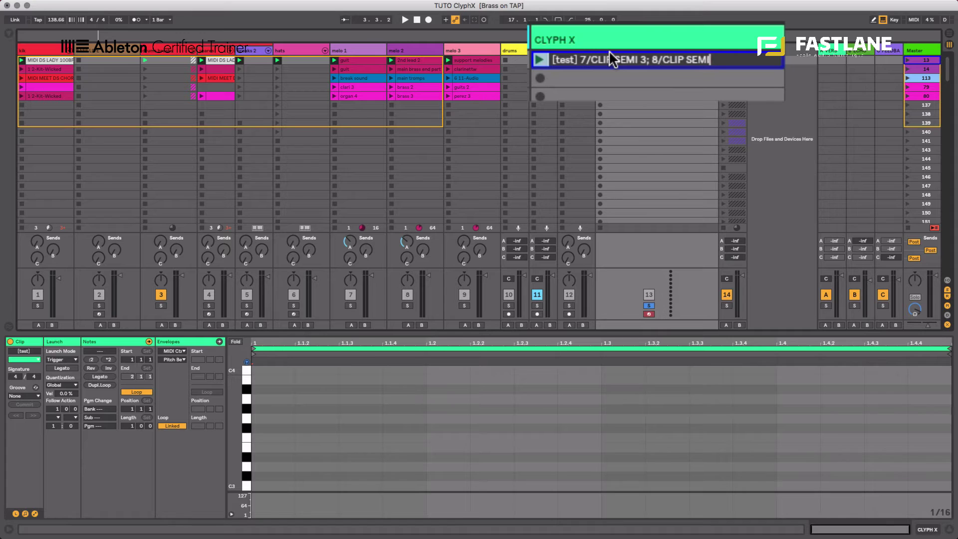
type("; 9/CLIP SEMI 3")
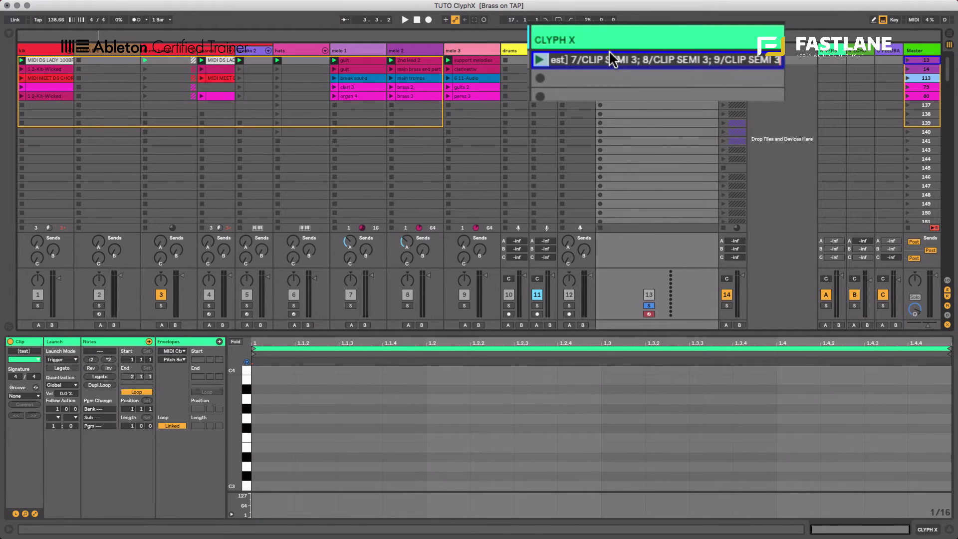
key("Return")
- Select the first guit clip on melo 1, solo tracks 7, 8 and 9, and start playback
left_click(373, 62)
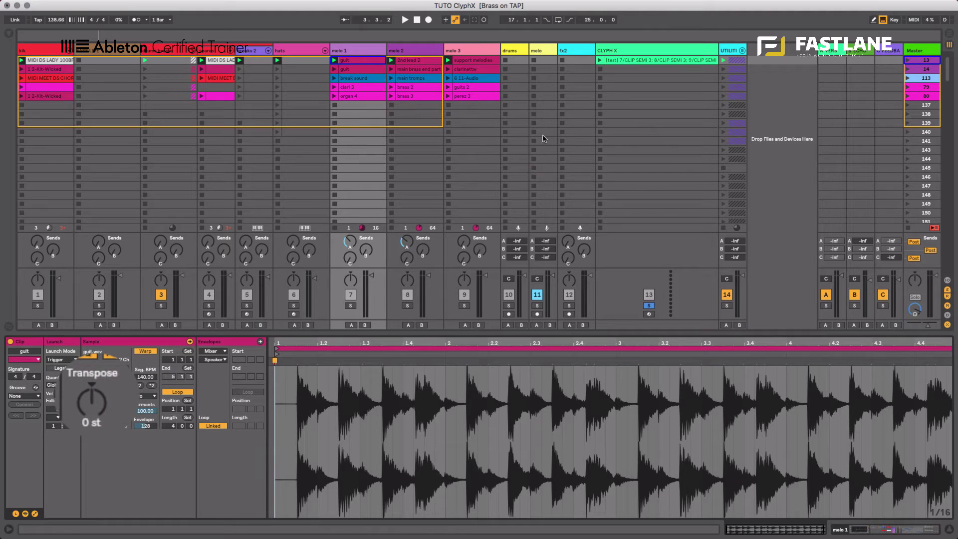
left_click(350, 305)
left_click(407, 306)
left_click(464, 305)
key("space")
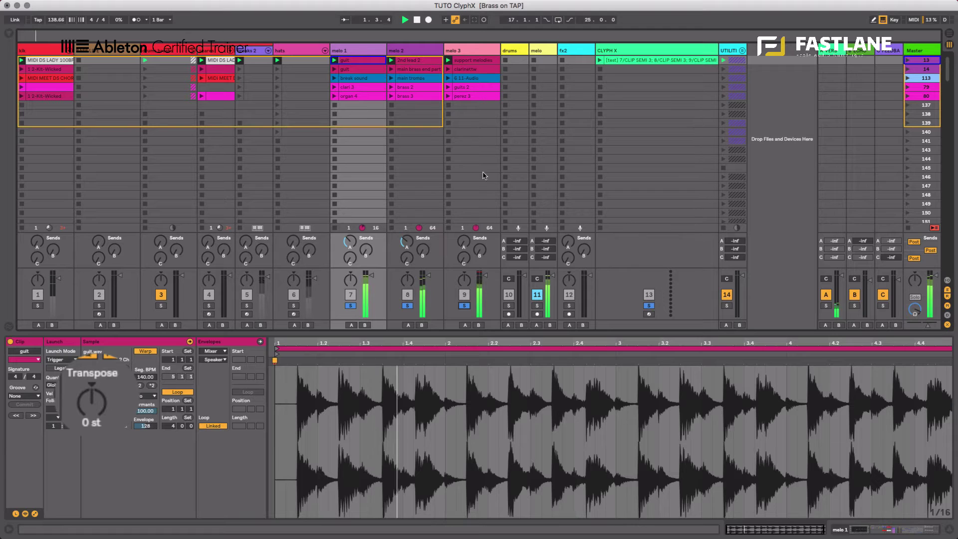
- Launch the CLIP SEMI 3 X-Clip and check the transposition of the first clips on melo 2 and melo 3
left_click(599, 61)
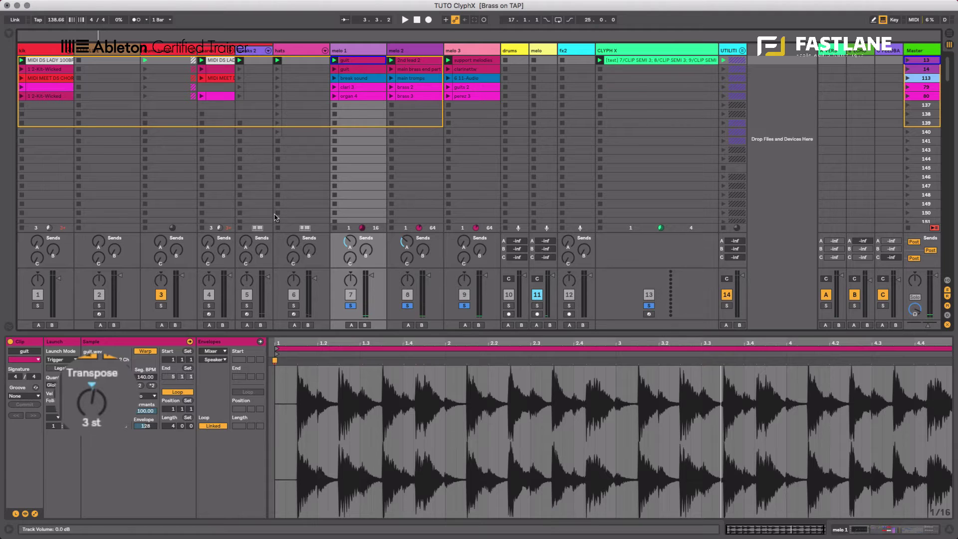
left_click(417, 61)
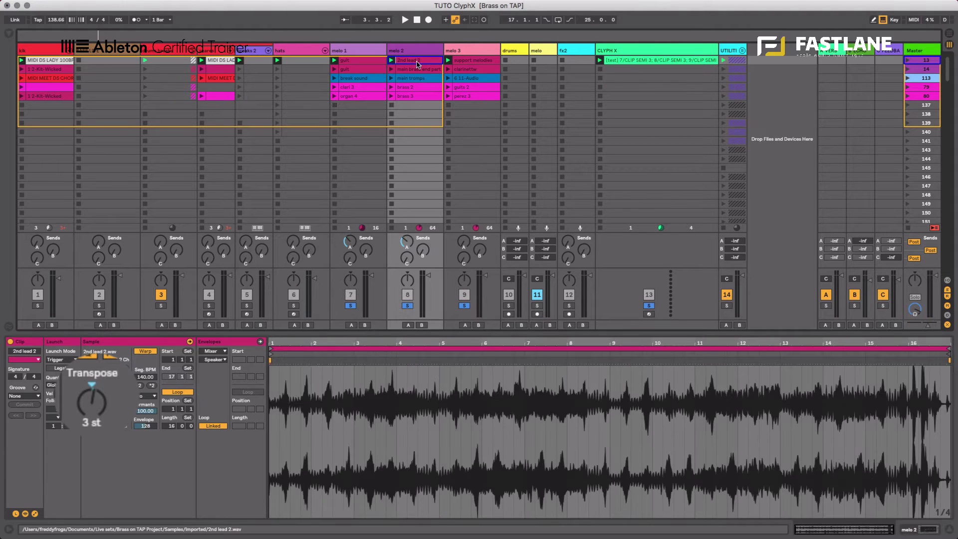
left_click(467, 61)
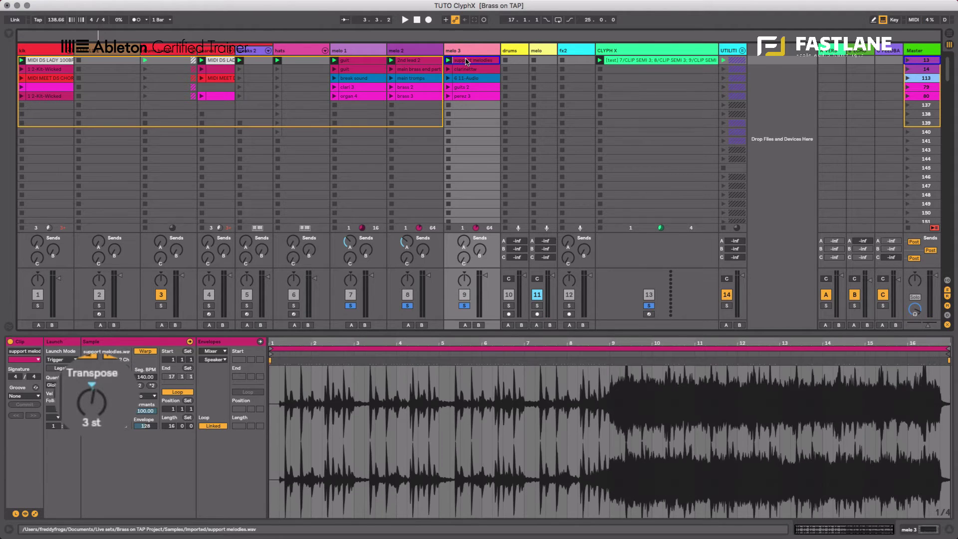
- Duplicate the X-Clip into the slot below and change the copy's actions to "7/CLIP SEMI 0; 8/CLIP SEMI 0; 9/CLIP SEMI 0"
left_click(629, 60)
key("ctrl+d")
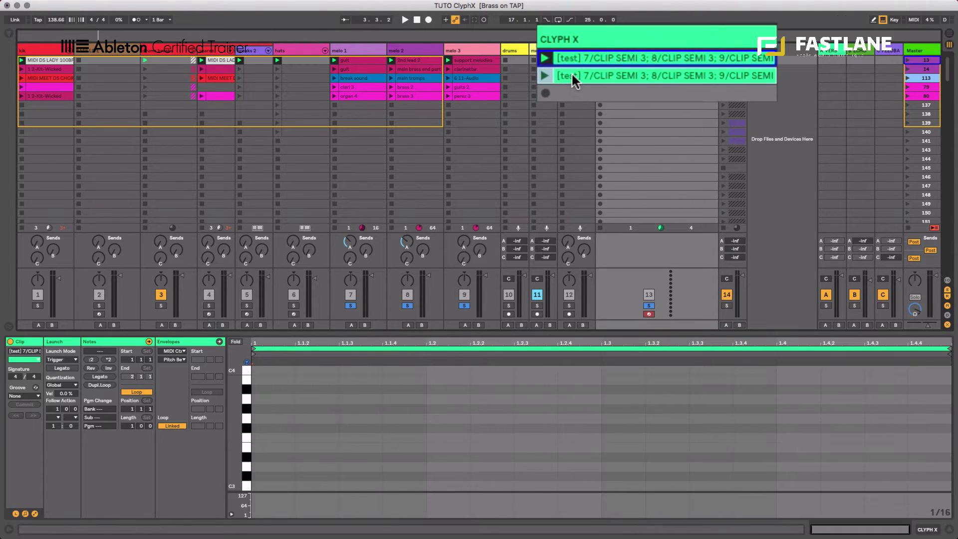
left_click(570, 73)
key("ctrl+r")
key("BackSpace")
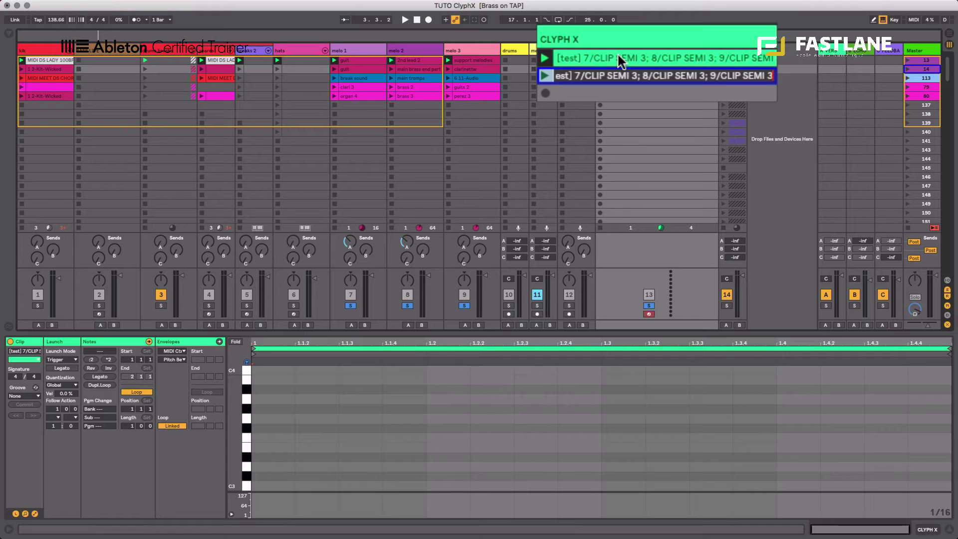
type("0")
left_click(704, 74)
key("BackSpace")
type("0")
left_click(637, 76)
key("BackSpace")
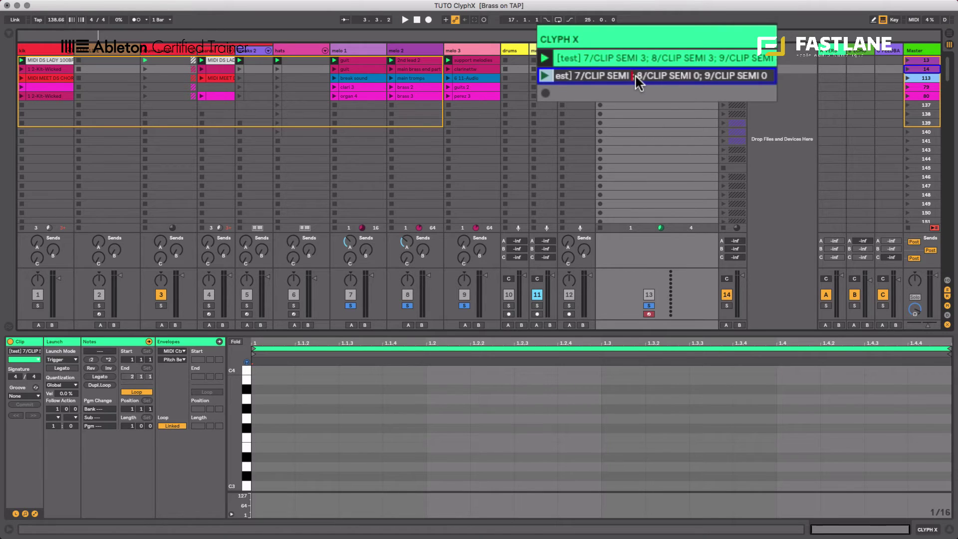
type("0")
left_click(634, 85)
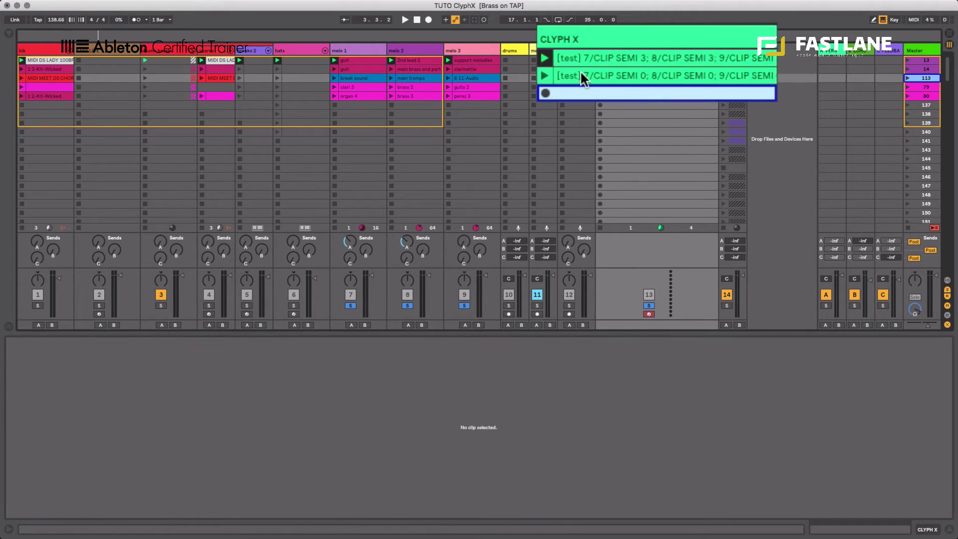
- Select the first guit clip, start playback and launch the CLIP SEMI 0 X-Clip to reset the transposition
left_click(375, 62)
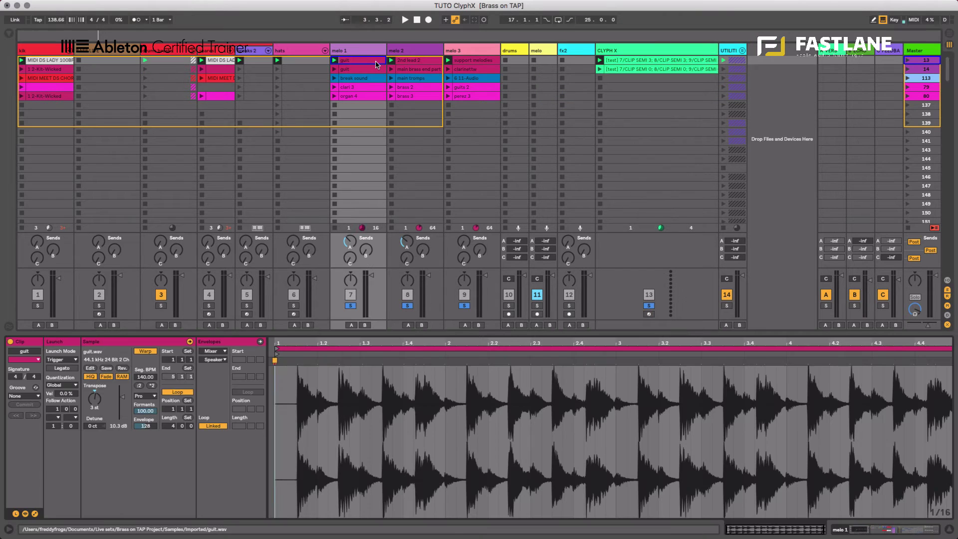
key("space")
left_click(600, 69)
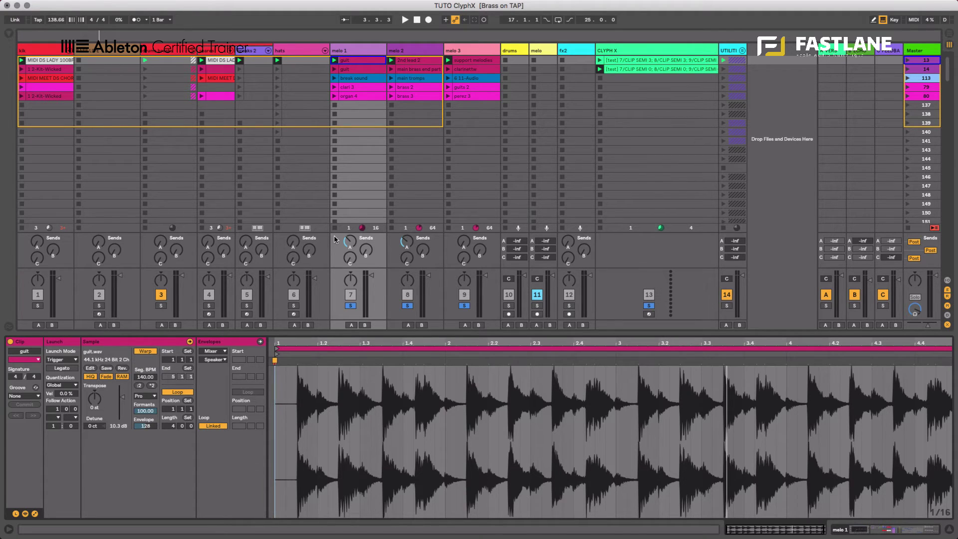
- Select the CLIP SEMI 3 X-Clip in MIDI mapping mode, leave mapping mode and set the clip's launch quantization to None
key("super+m")
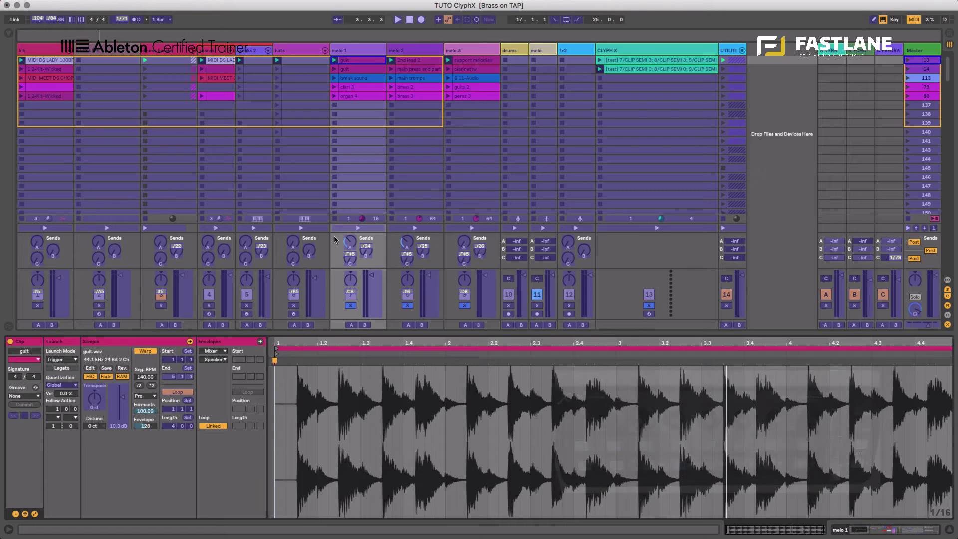
left_click(652, 60)
key("Delete")
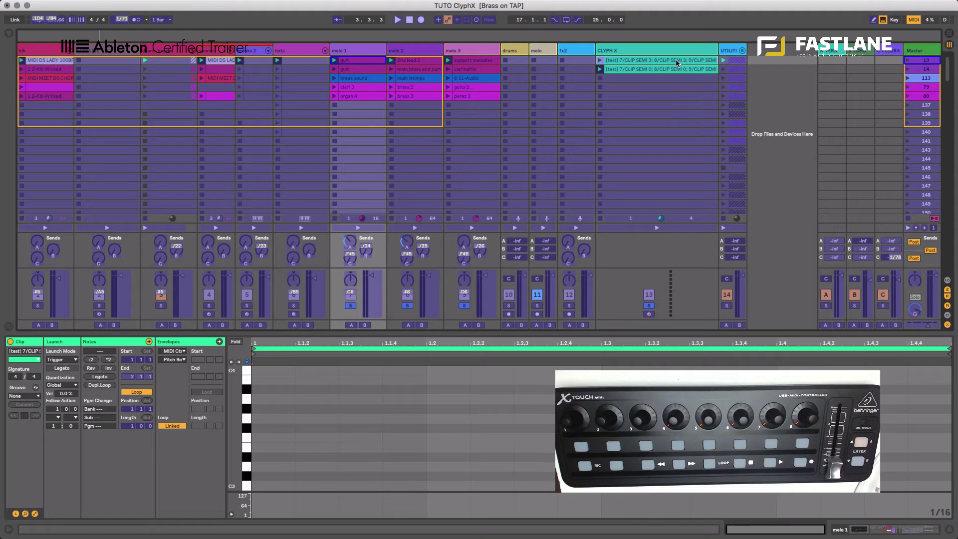
key("super+m")
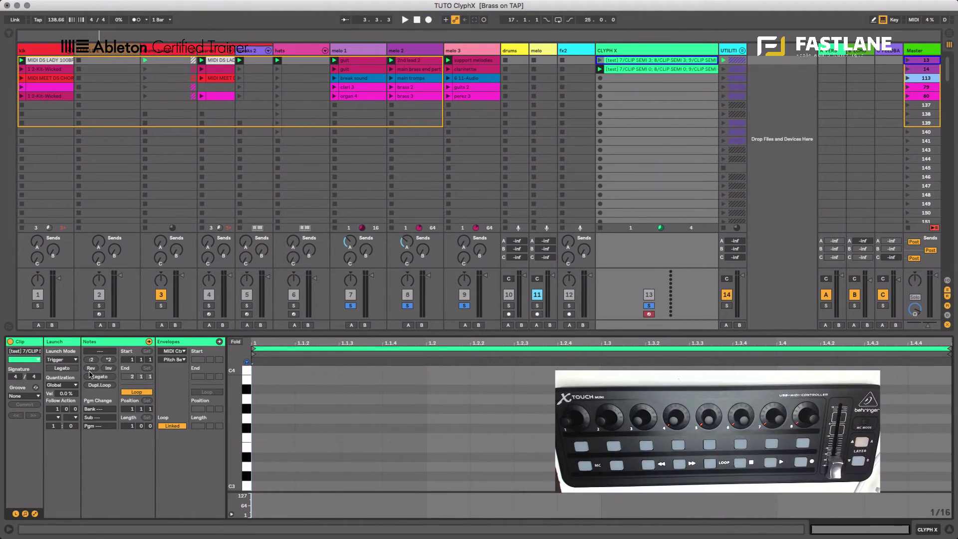
left_click(70, 385)
left_click(73, 399)
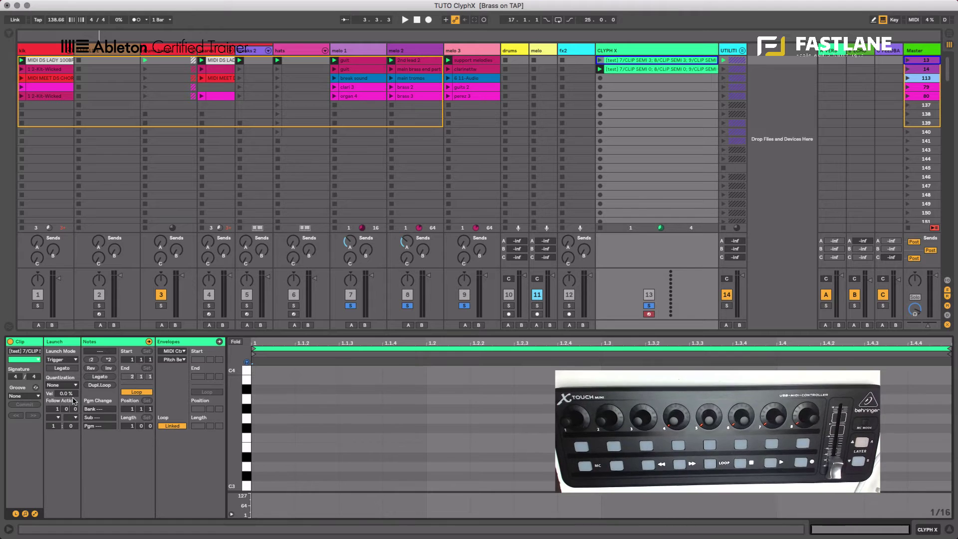
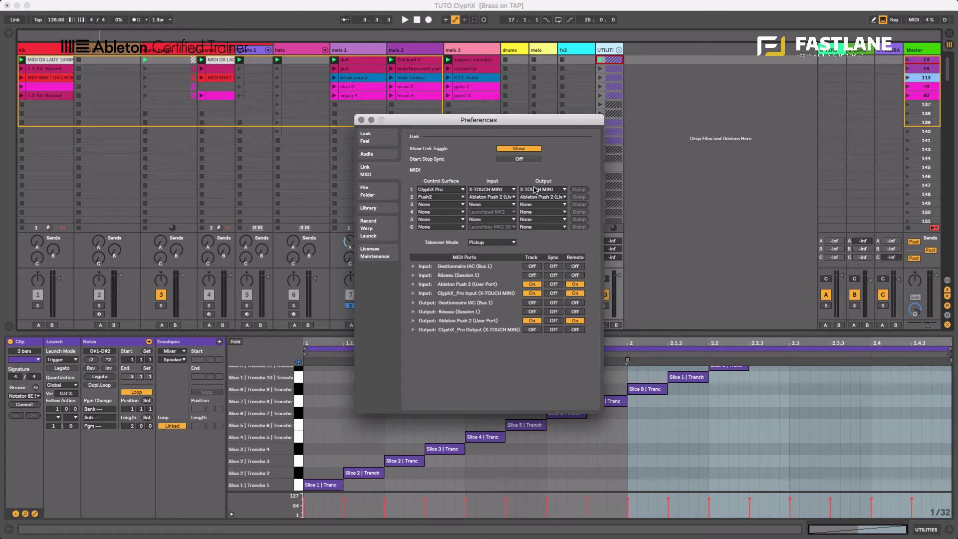
- Check the output port of the ClyphX Pro control surface in the MIDI preferences and close the Preferences window
left_click(536, 190)
left_click(535, 190)
left_click(361, 120)
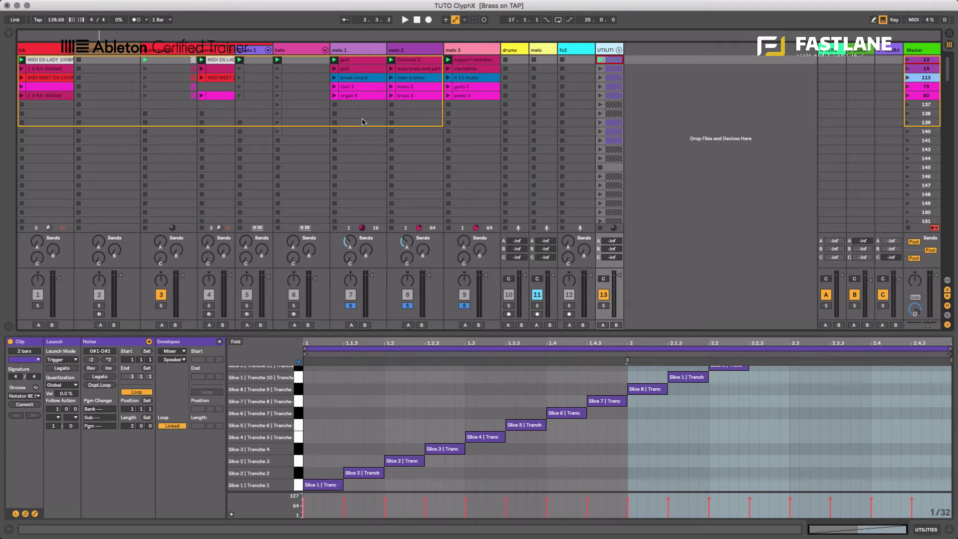
- Switch to Finder and browse from MORPHE through Utilisateurs, the user's home folder and nativeKONTROL to the ClyphX_Pro folder
key("super+Tab")
key("super+Tab")
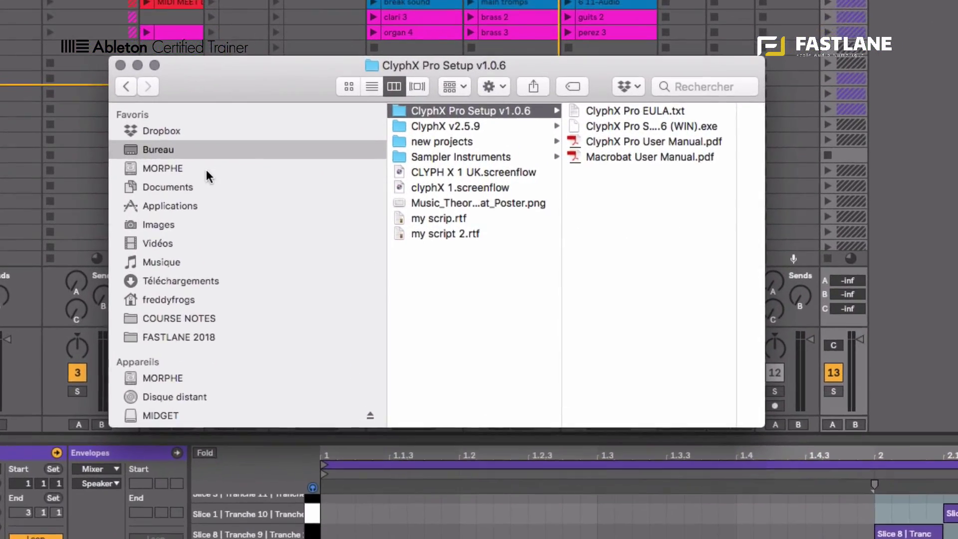
left_click(219, 171)
left_click(452, 160)
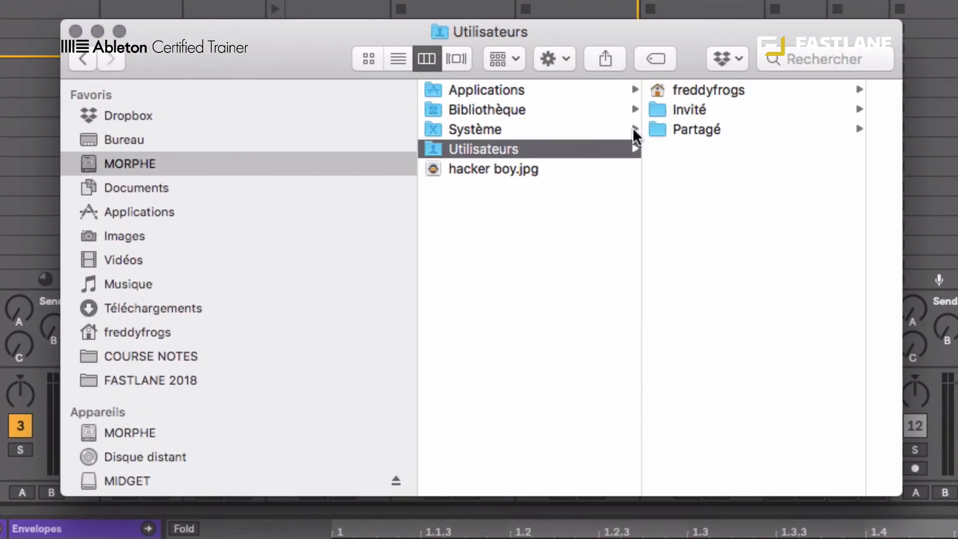
left_click(713, 93)
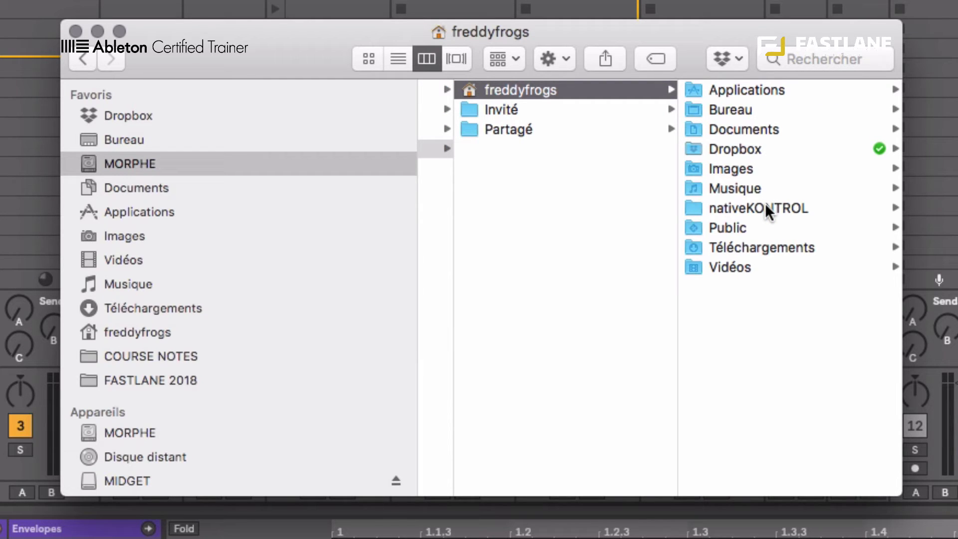
left_click(765, 204)
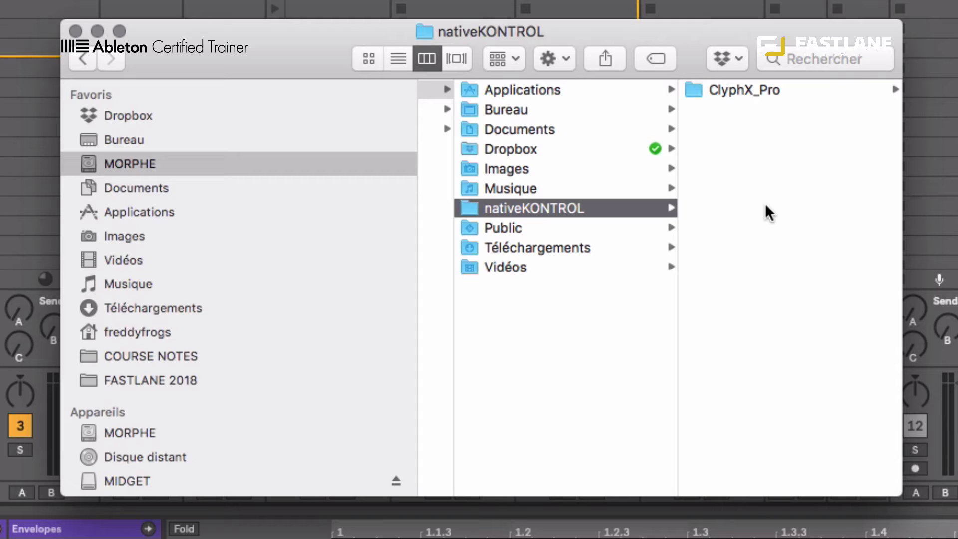
left_click(724, 90)
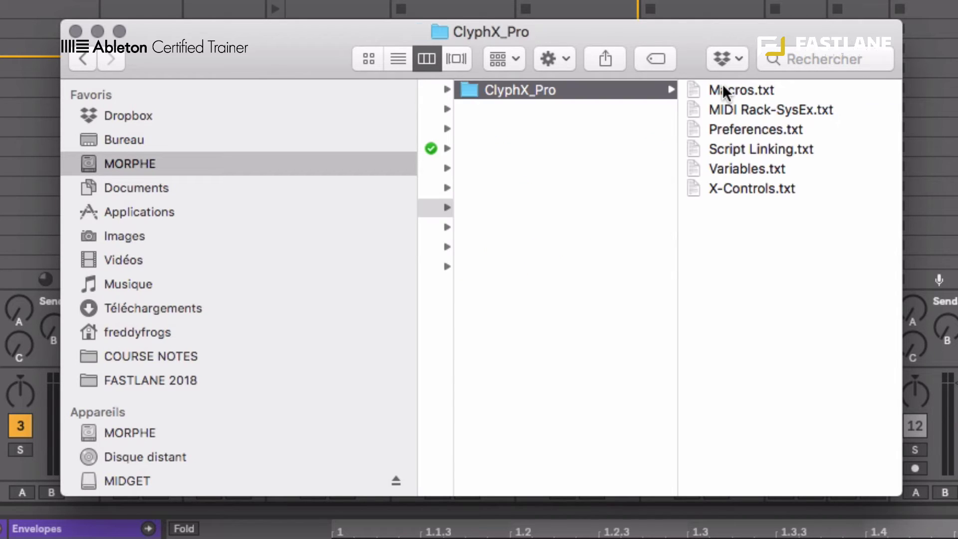
- Open X-Controls.txt, review its settings notes and the PUSH control entries, and return to the ClyphX_Pro folder window
double_click(731, 190)
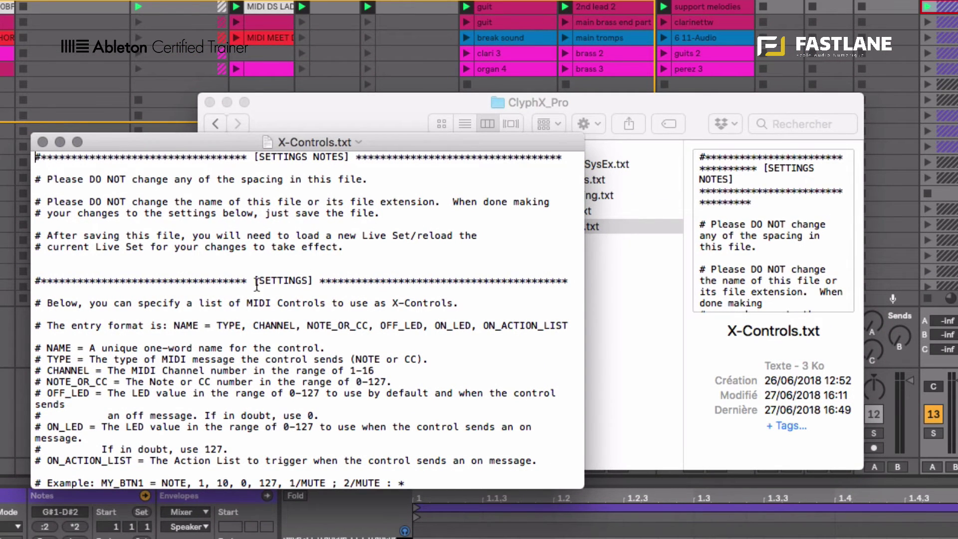
scroll(257, 284, "down", 10)
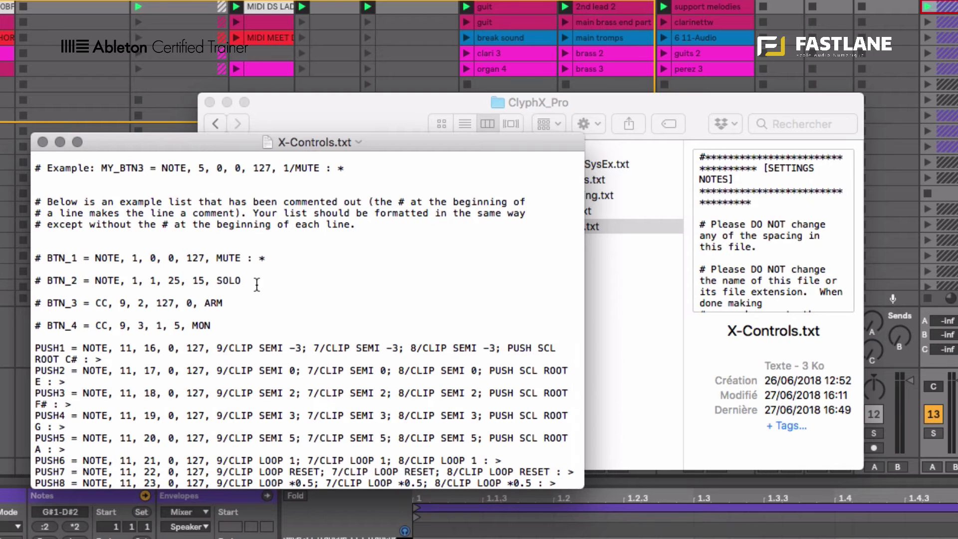
left_click(334, 120)
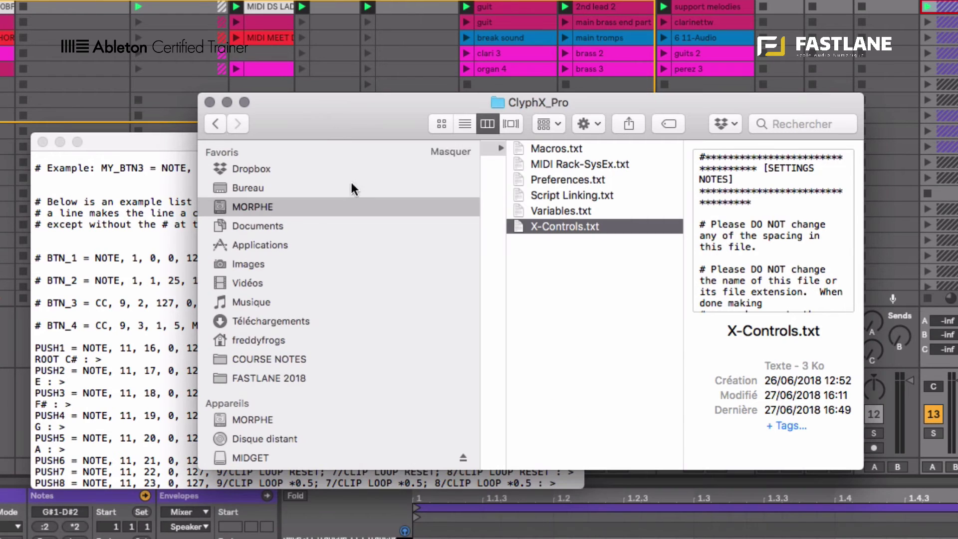
- Browse the Applications folder into the Ableton Live 9 Suite package contents, through Contents and App-Resources, to the ClyphX folder
left_click(291, 241)
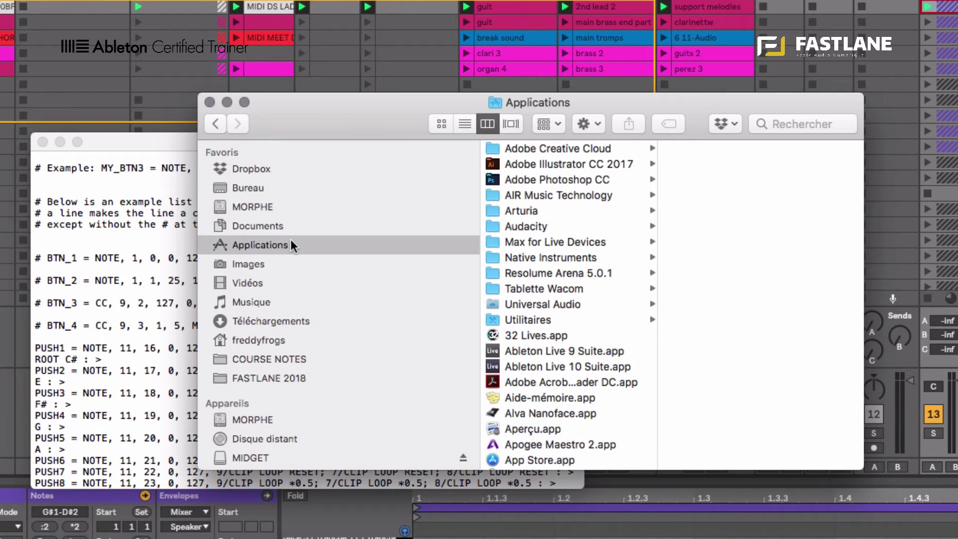
right_click(551, 352)
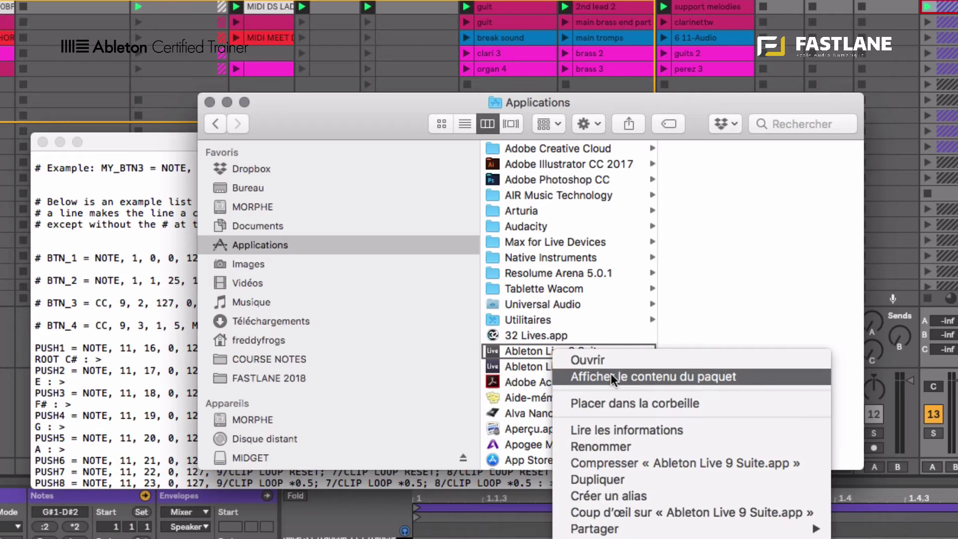
left_click(611, 375)
left_click(528, 164)
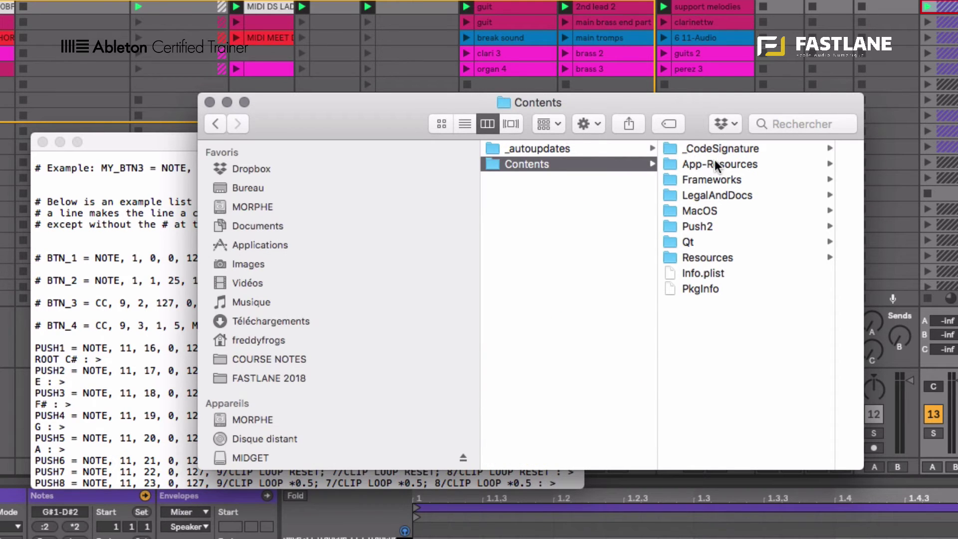
left_click(714, 164)
left_click(757, 289)
scroll(748, 379, "down", 10)
scroll(749, 381, "down", 3)
left_click(748, 382)
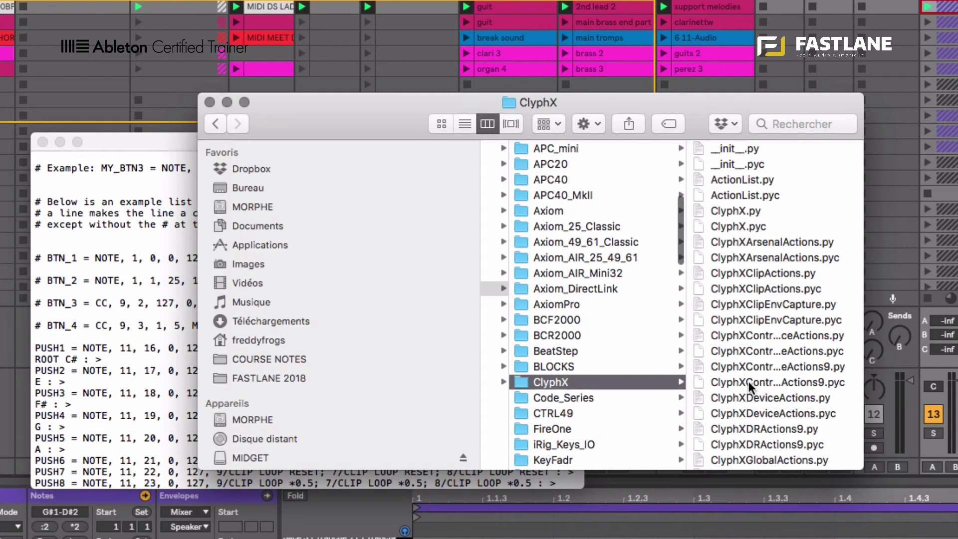
- Open UserSettings.txt from the ClyphX folder, read its X-Controls entry format notes, and close the file
scroll(752, 380, "down", 10)
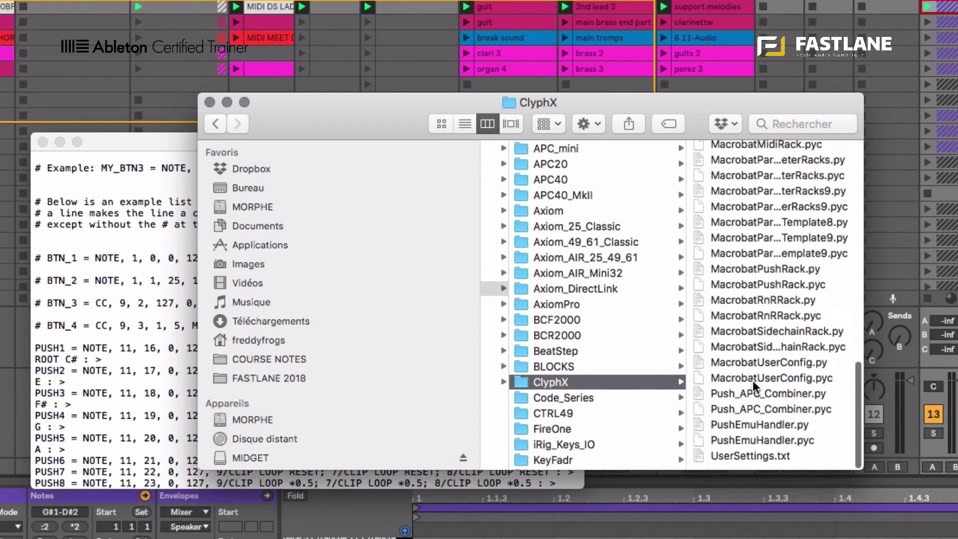
double_click(762, 459)
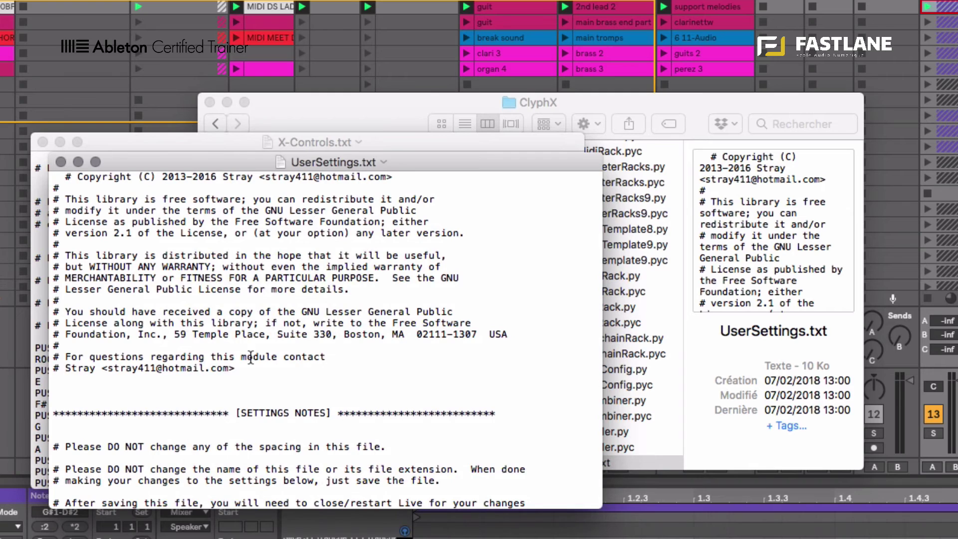
scroll(251, 358, "down", 20)
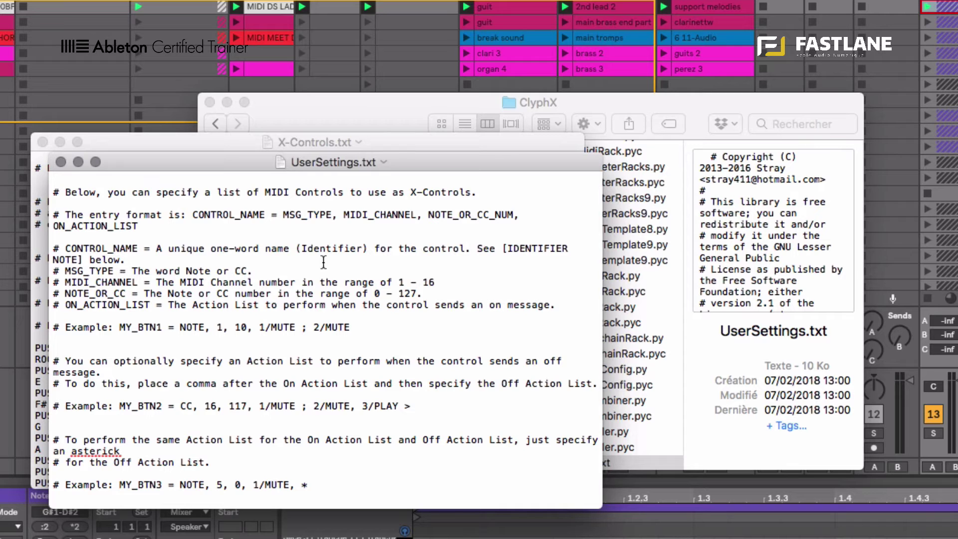
key("super+w")
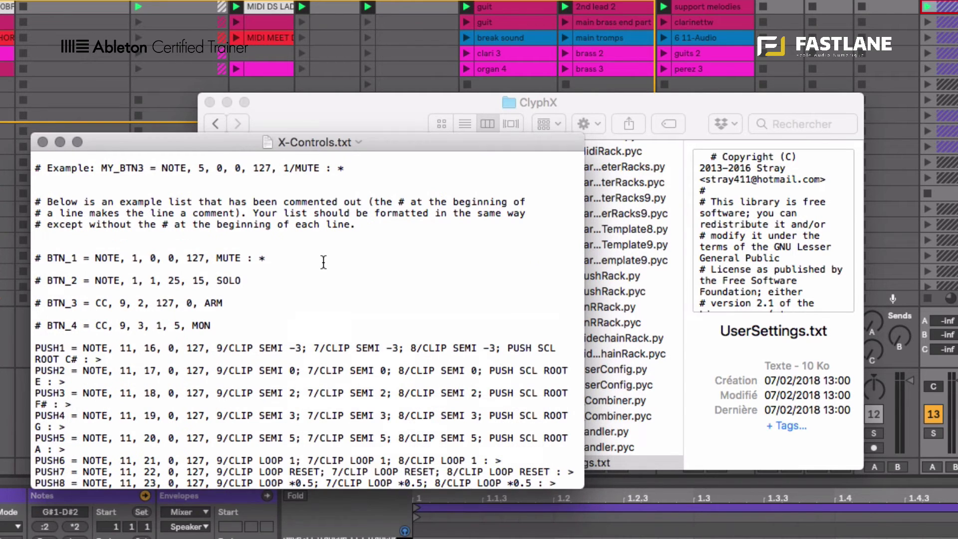
- Reposition the X-Controls.txt window, highlight the PUSH1 to PUSH8 entries, and examine PUSH1's identifier and NOTE message type
left_click_drag(300, 154, 543, 125)
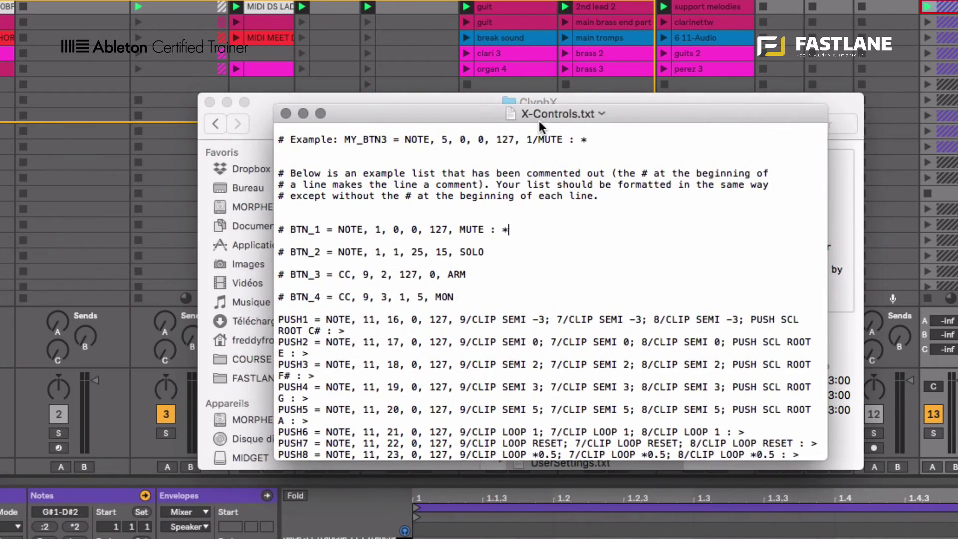
scroll(536, 314, "down", 3)
scroll(536, 306, "up", 3)
left_click_drag(280, 316, 800, 455)
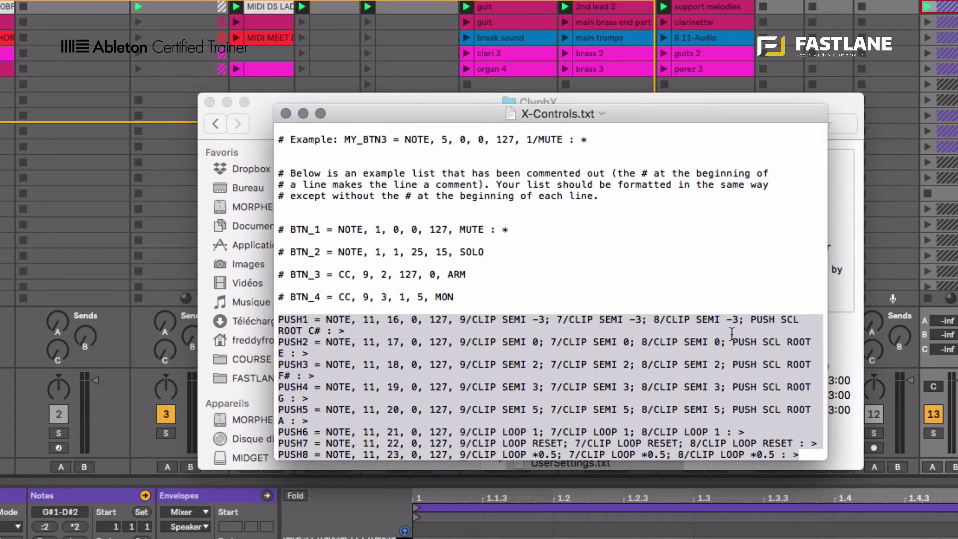
left_click(666, 287)
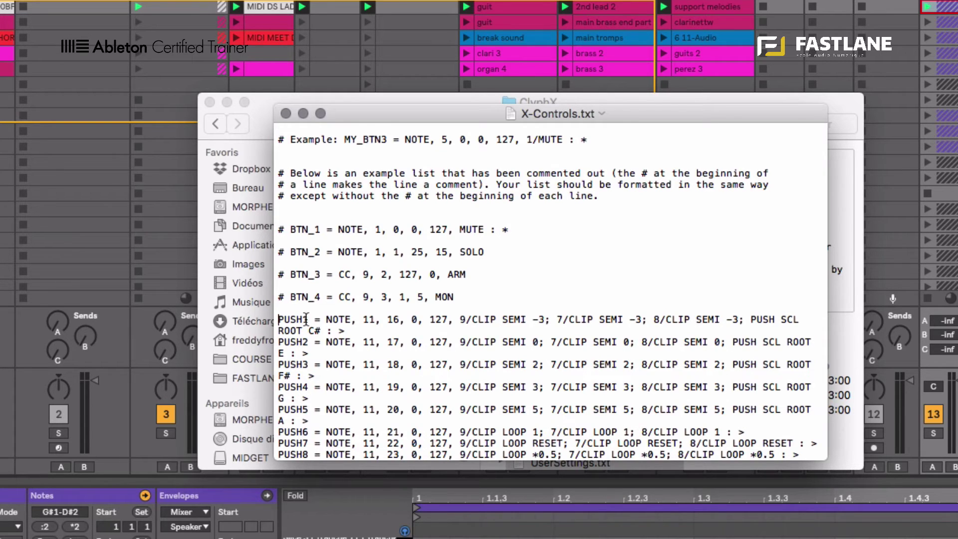
left_click_drag(308, 319, 265, 321)
scroll(302, 372, "down", 1)
left_click_drag(327, 320, 348, 319)
- In Ableton Live, temporarily MIDI-map a controller button to the hats slot in scene 138 to identify its channel and note, and delete the mapping
left_click(176, 229)
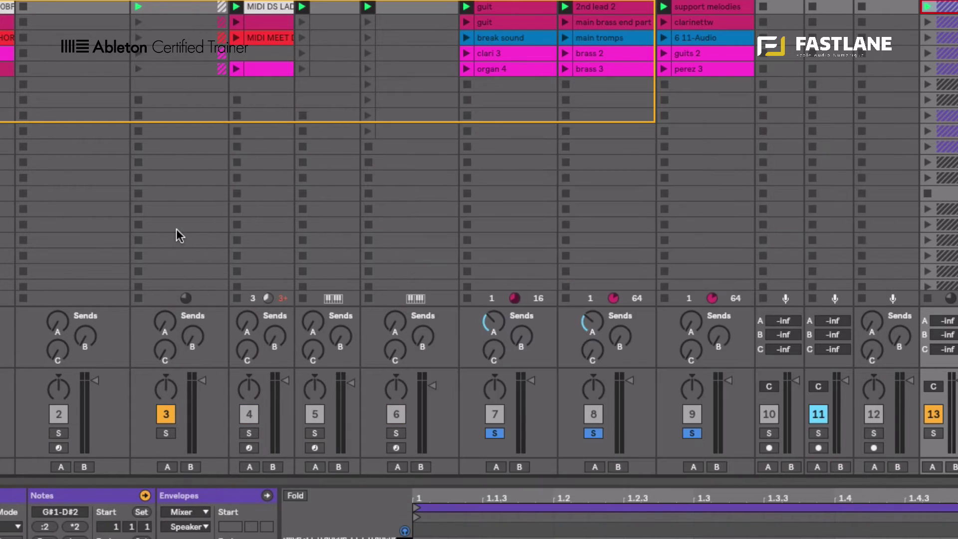
key("super+m")
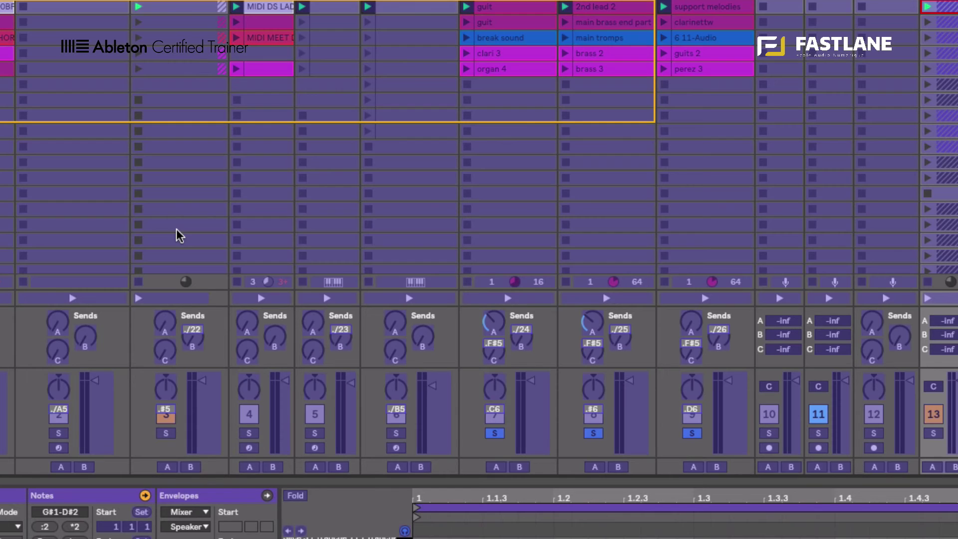
left_click(420, 102)
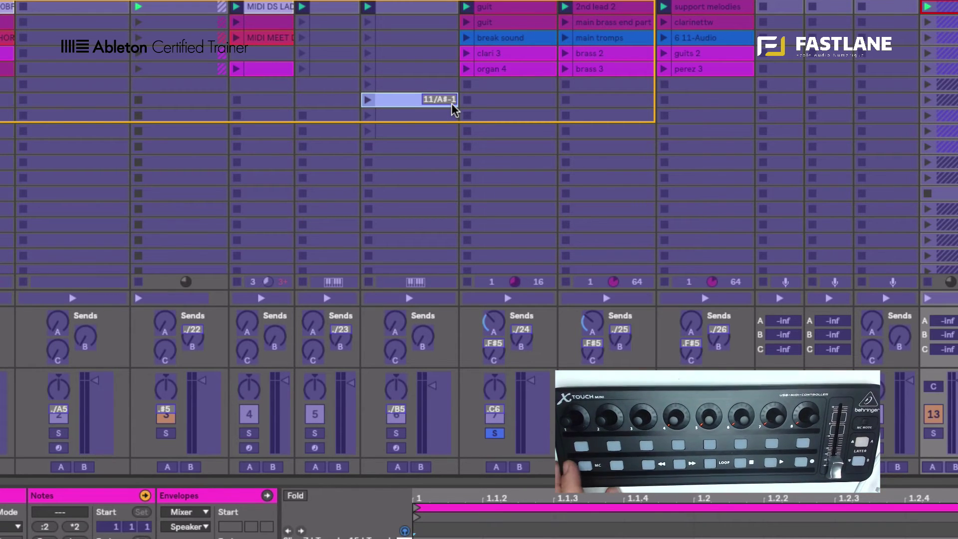
key("Delete")
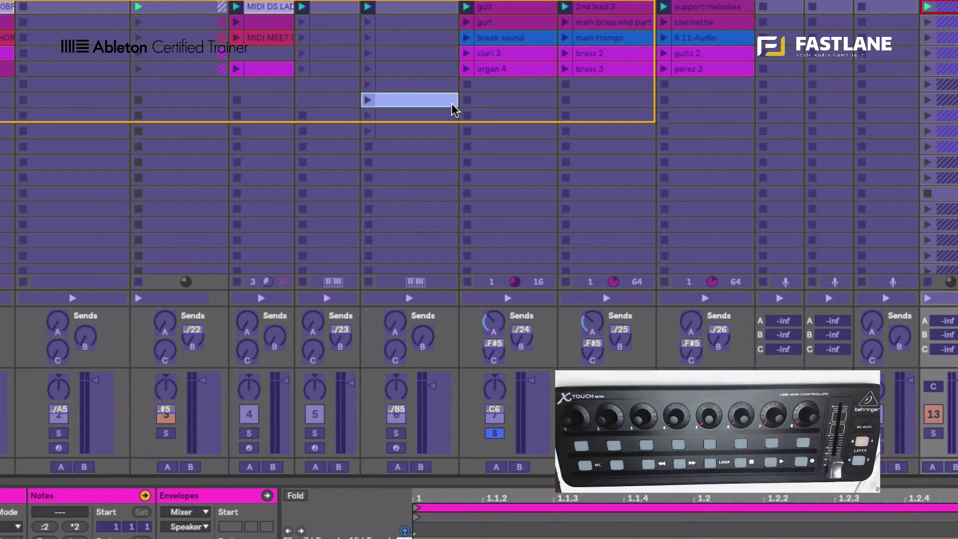
key("super+m")
- Return to X-Controls.txt and highlight the channel value 11 and note number 16 in the PUSH1 entry
key("super+Tab")
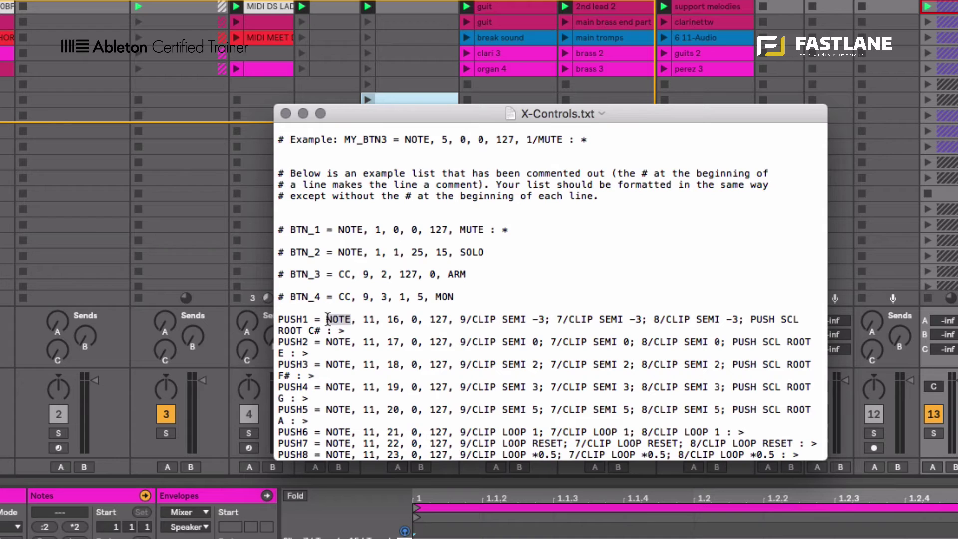
left_click(357, 323)
left_click_drag(375, 318, 363, 317)
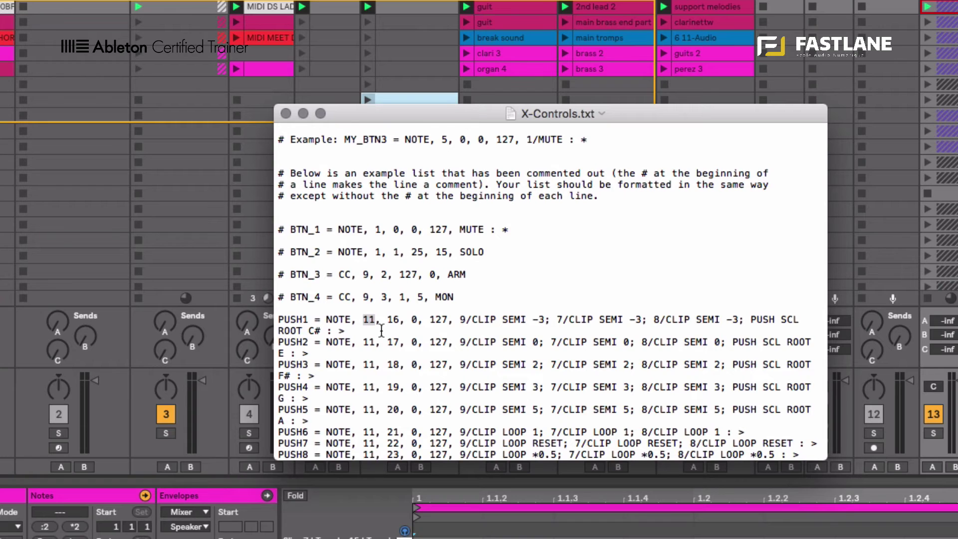
left_click_drag(400, 320, 390, 325)
- Switch to the browser's MIDI note names and numbers chart, look up note number 16, and return to X-Controls.txt
key("super+Tab")
key("super+Tab")
key("super+Tab")
key("super+Tab")
key("super+Tab")
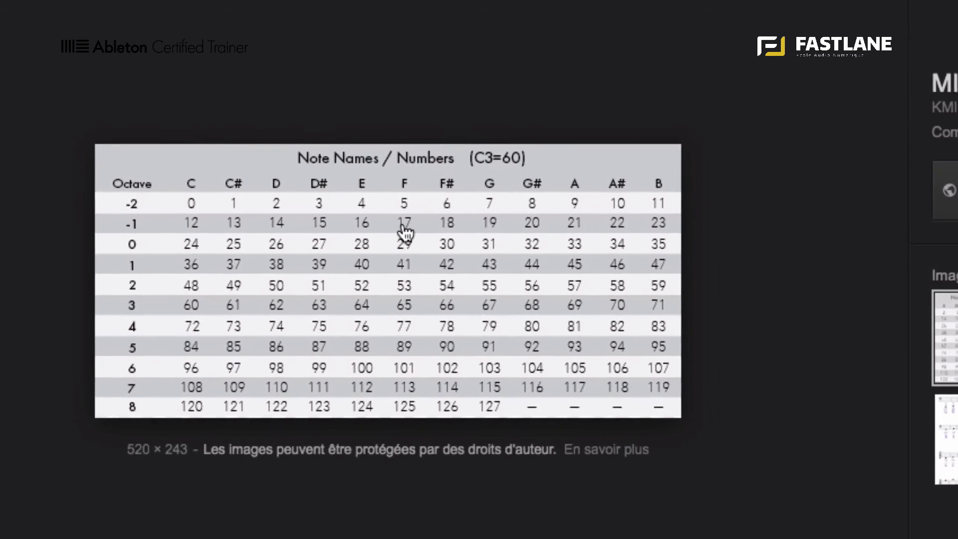
key("super+Tab")
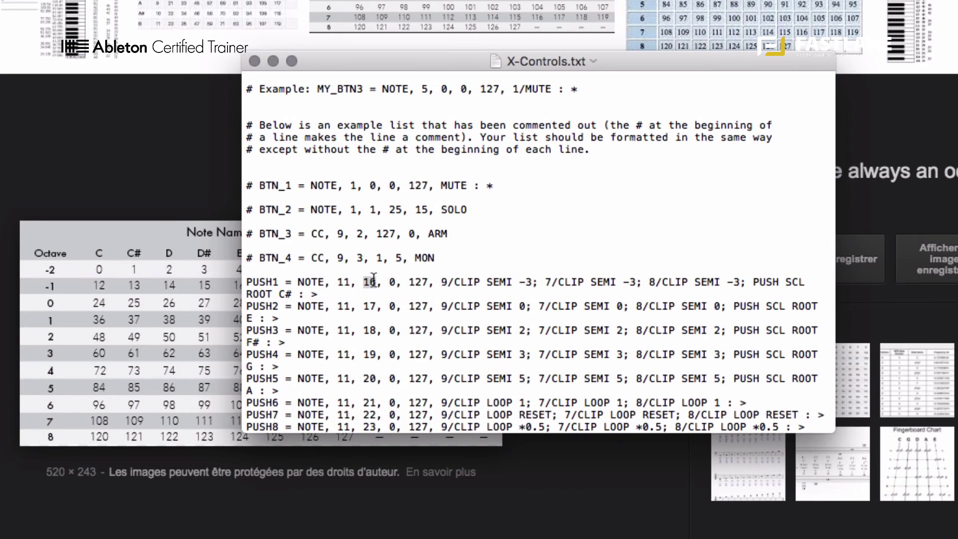
- Highlight PUSH1's action list of CLIP SEMI -3 actions and its closing PUSH SCL ROOT C# action
left_click(374, 279)
left_click_drag(441, 281, 293, 296)
left_click(746, 286)
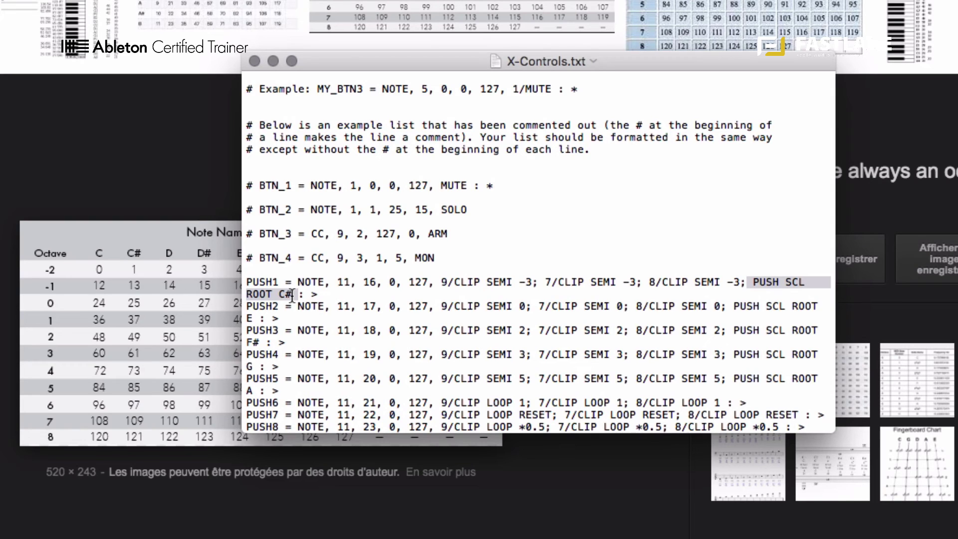
left_click(310, 294)
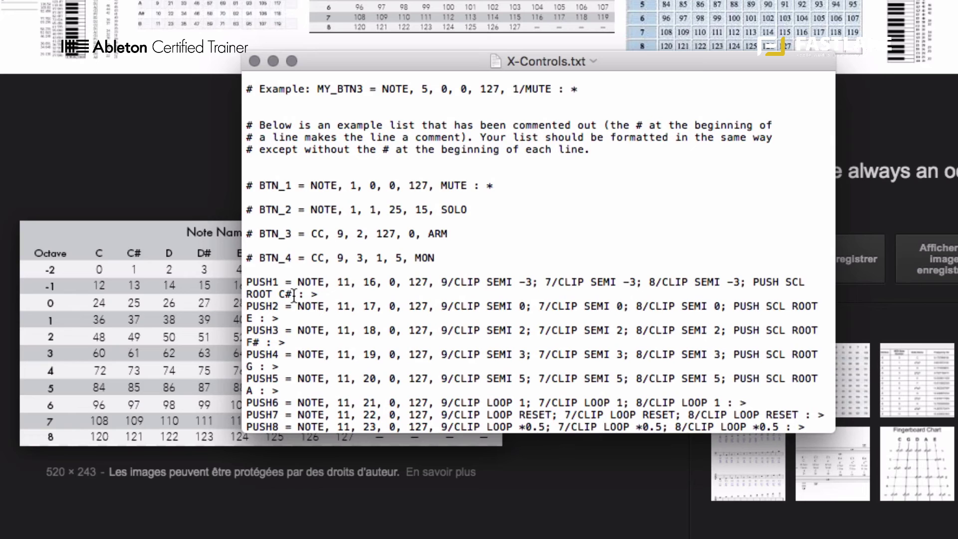
- Examine the colon separator and the > off action ending the PUSH1 entry, along with its velocity values and semitone setting
double_click(301, 294)
double_click(314, 294)
left_click_drag(330, 297, 293, 298)
left_click_drag(402, 283, 381, 287)
left_click_drag(319, 295, 299, 293)
triple_click(299, 293)
double_click(522, 281)
- Highlight the CLIP LOOP actions in the PUSH6 to PUSH8 entries and hide the text editor
left_click_drag(298, 402, 762, 406)
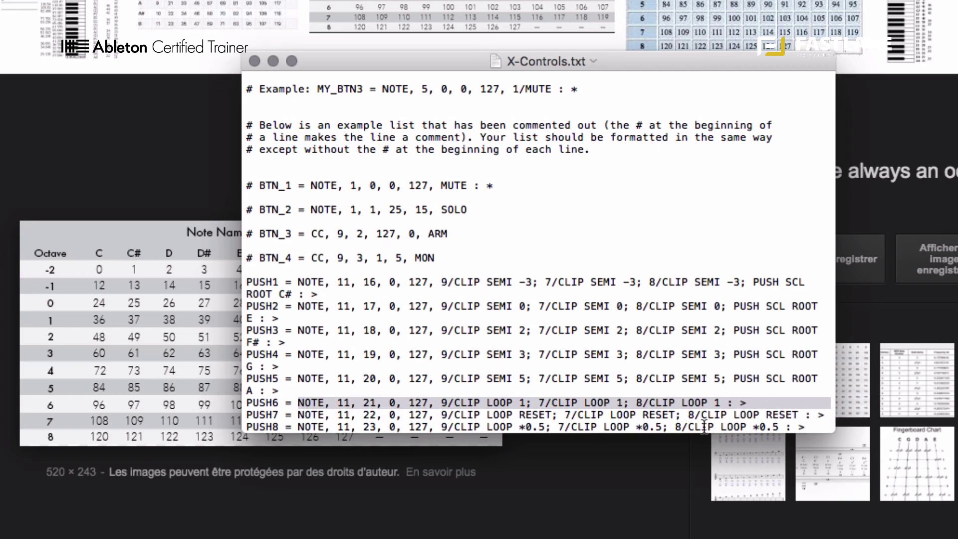
left_click_drag(701, 415, 751, 428)
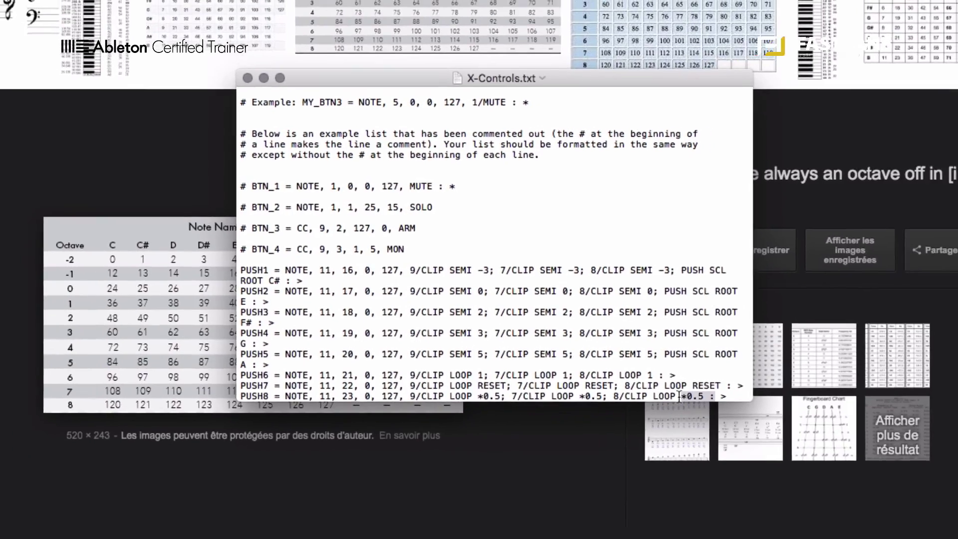
key("super+h")
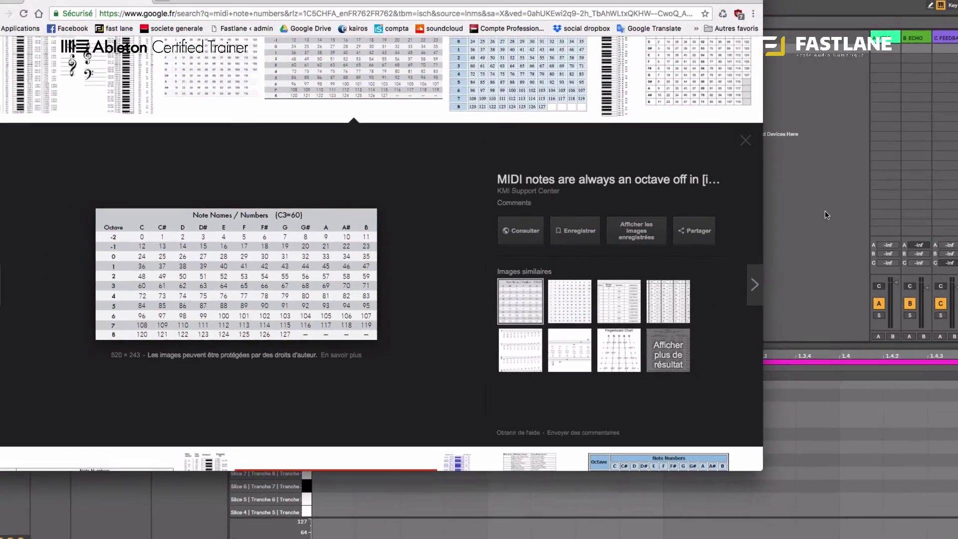
- Return to Ableton Live, select the first guit clip on melo 1, and unsolo the melo 1, melo 2 and melo 3 tracks
left_click(873, 243)
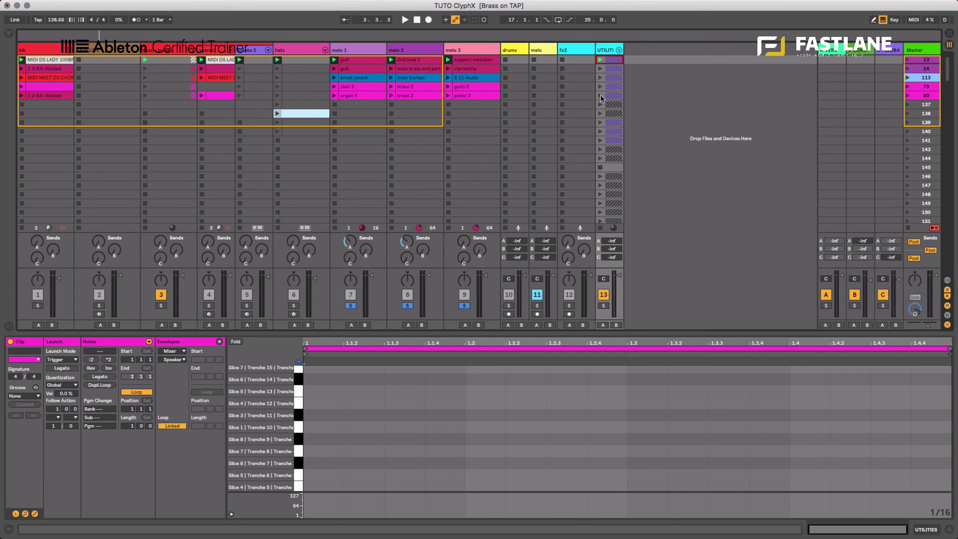
left_click(357, 61)
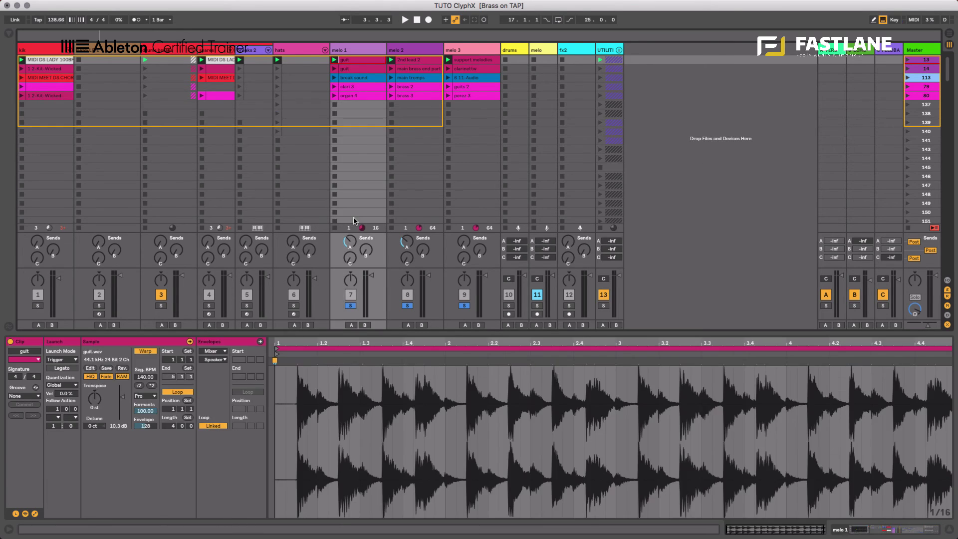
left_click(350, 305)
left_click(407, 305)
left_click(464, 305)
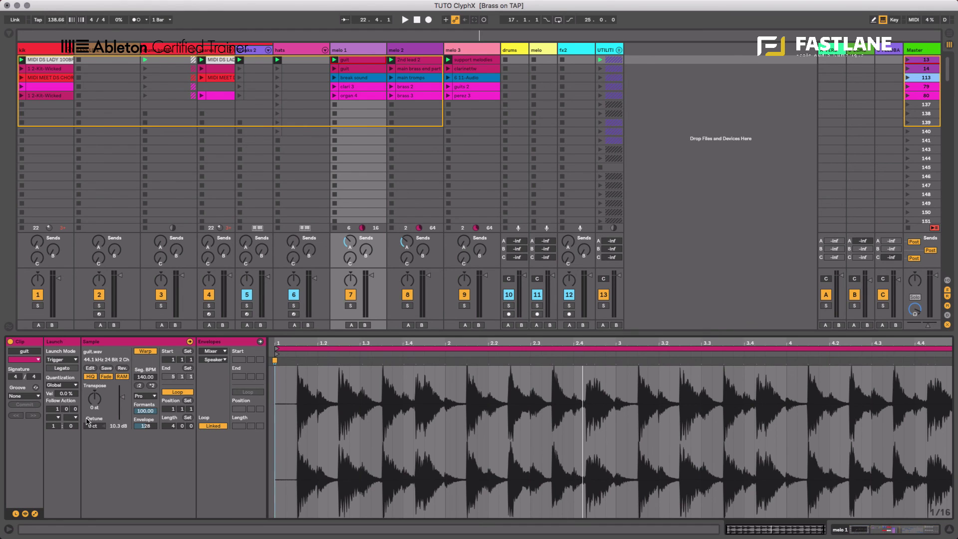
- Check the guit clip's mappable parameters in MIDI mapping mode, leave the mode, and switch to the clip actions table in ClyphX Manual.pdf
key("super+m")
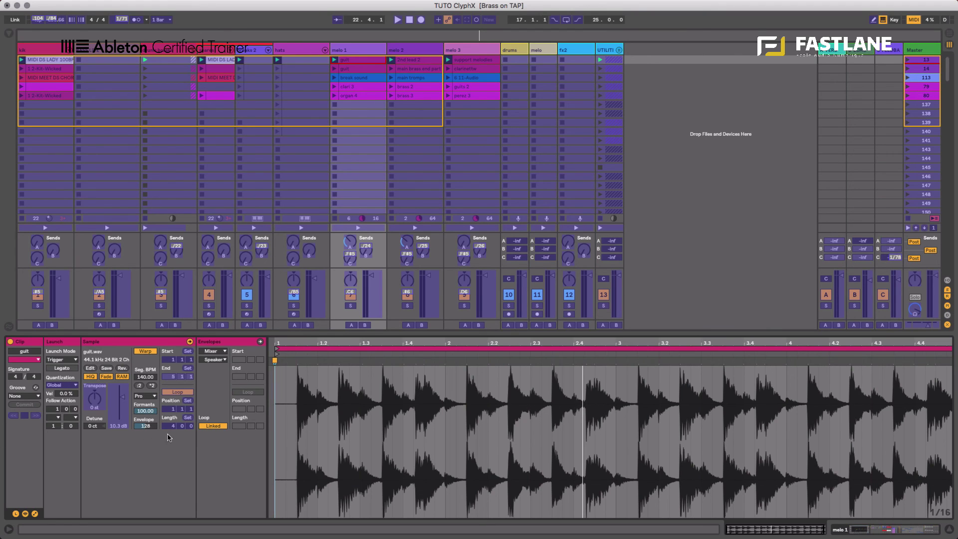
key("super+m")
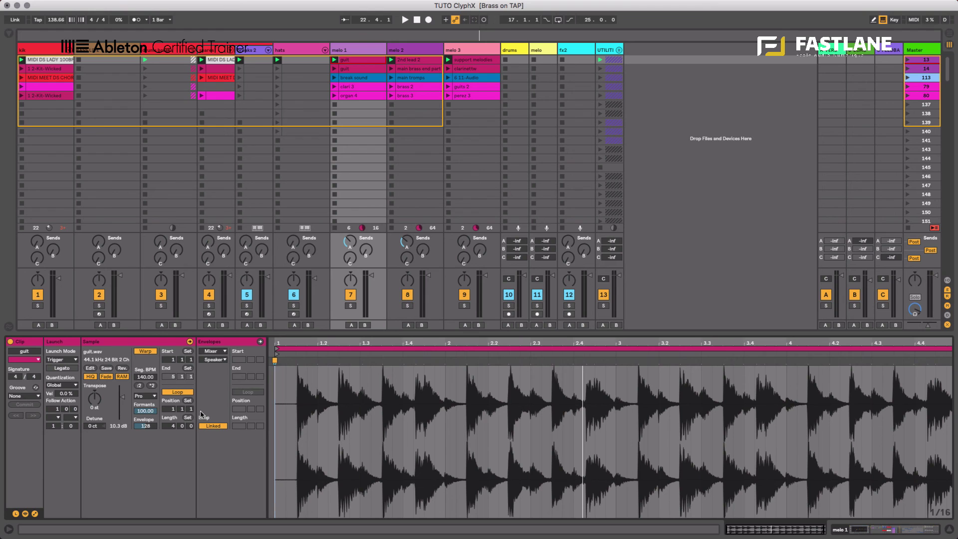
key("super+Tab")
key("super+Tab")
key("super+Tab")
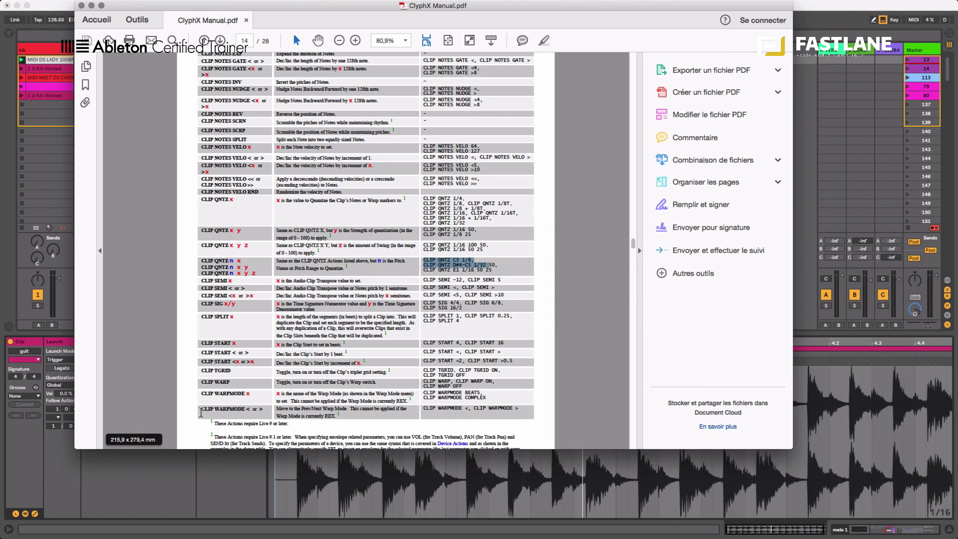